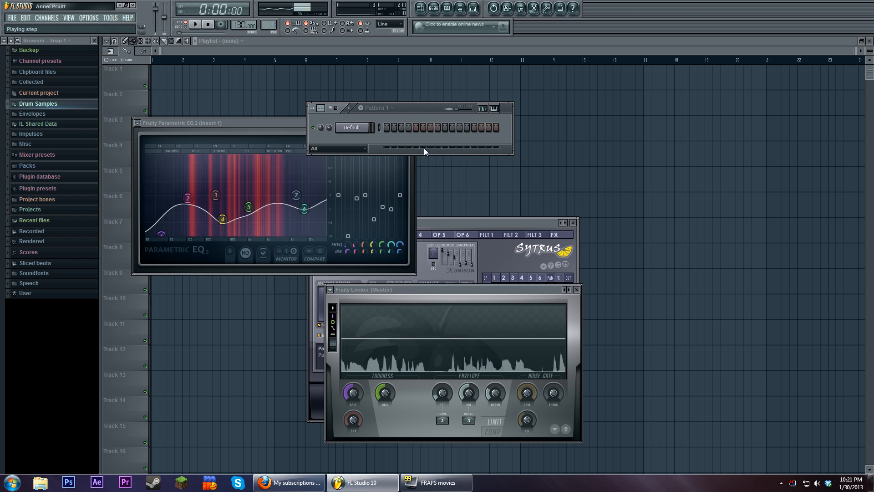
Close the Fruity Limiter and Fruity Parametric EQ 2 windows, keeping the step sequencer and Sytrus open
{"action": "left_click_drag", "start_coordinate": [407, 108], "coordinate": [487, 88]}
{"action": "left_click", "coordinate": [532, 239]}
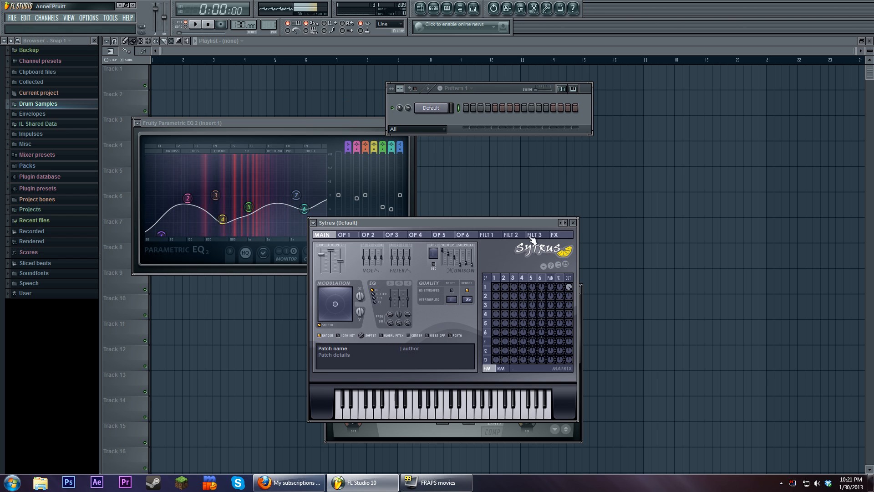
{"action": "left_click", "coordinate": [581, 298]}
{"action": "left_click", "coordinate": [577, 289]}
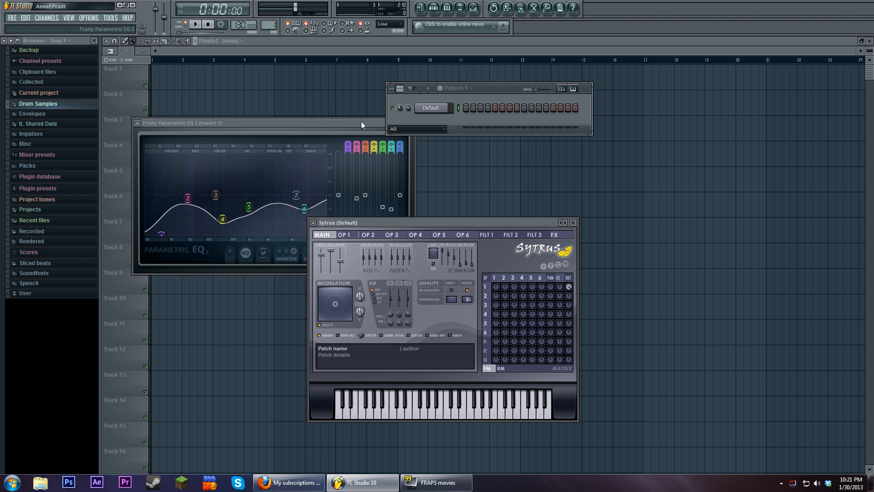
{"action": "left_click_drag", "start_coordinate": [360, 123], "coordinate": [352, 123]}
{"action": "left_click", "coordinate": [401, 124]}
Arrange the step sequencer and the Sytrus window side by side without overlap
{"action": "left_click_drag", "start_coordinate": [401, 220], "coordinate": [441, 165]}
{"action": "left_click_drag", "start_coordinate": [488, 86], "coordinate": [279, 102]}
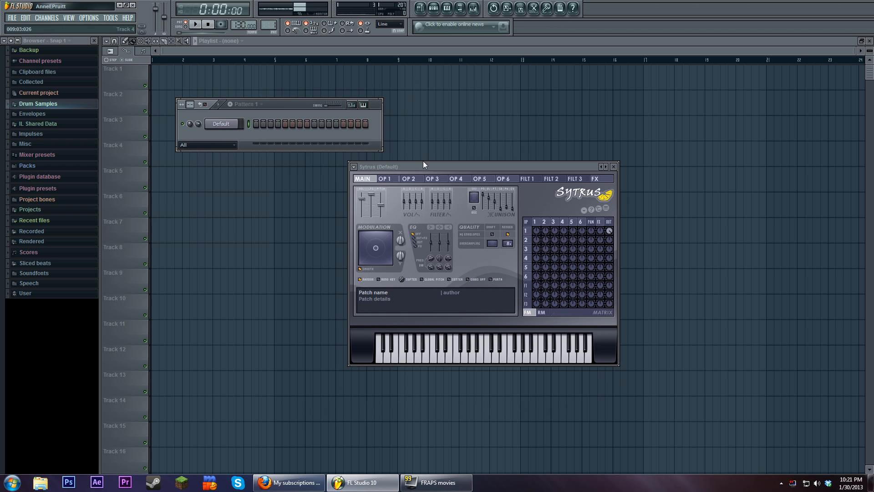
{"action": "left_click_drag", "start_coordinate": [424, 166], "coordinate": [478, 107]}
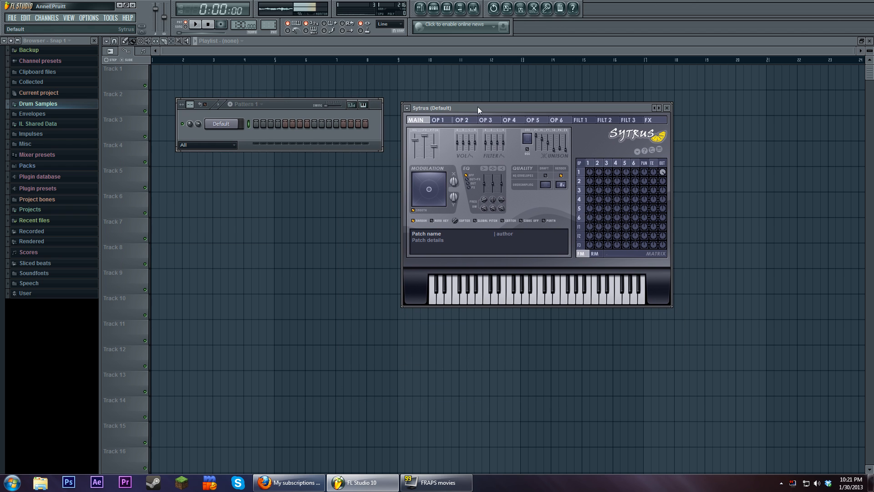
{"action": "left_click_drag", "start_coordinate": [291, 104], "coordinate": [296, 130]}
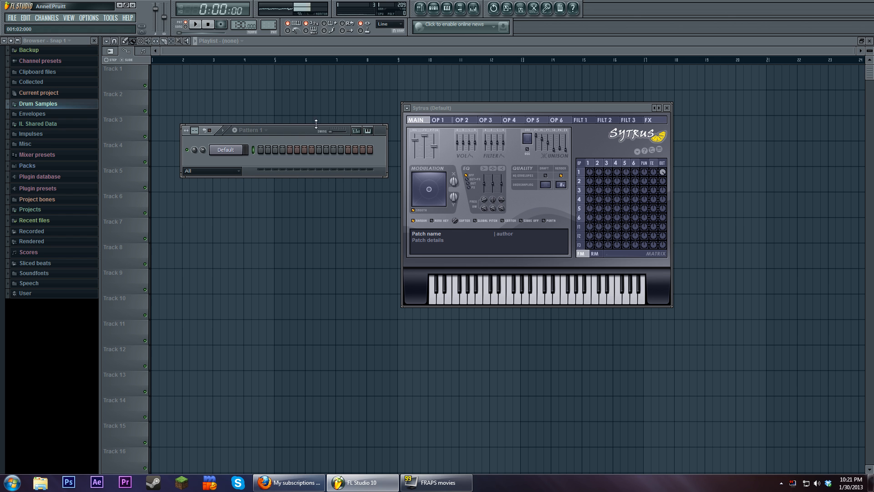
Add a one-bar F1 note at the start of the Default channel's piano roll
{"action": "right_click", "coordinate": [243, 150]}
{"action": "left_click", "coordinate": [264, 153]}
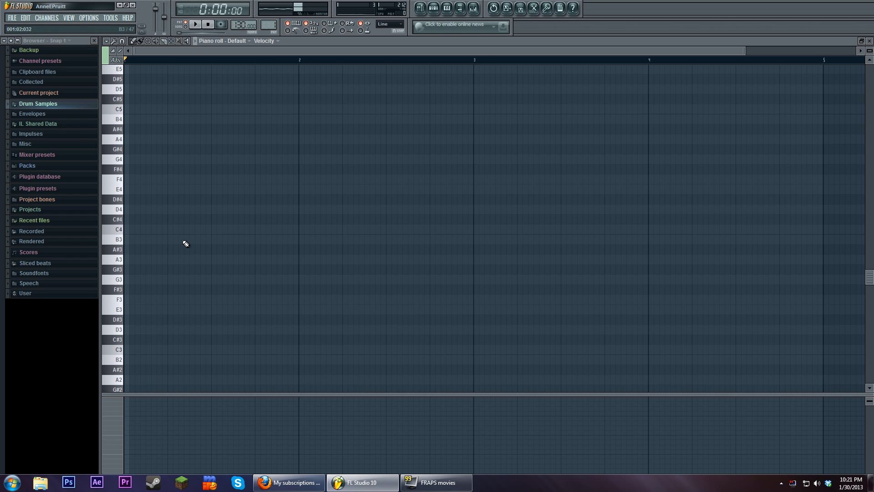
{"action": "scroll", "coordinate": [179, 242], "scroll_direction": "down", "scroll_amount": 6}
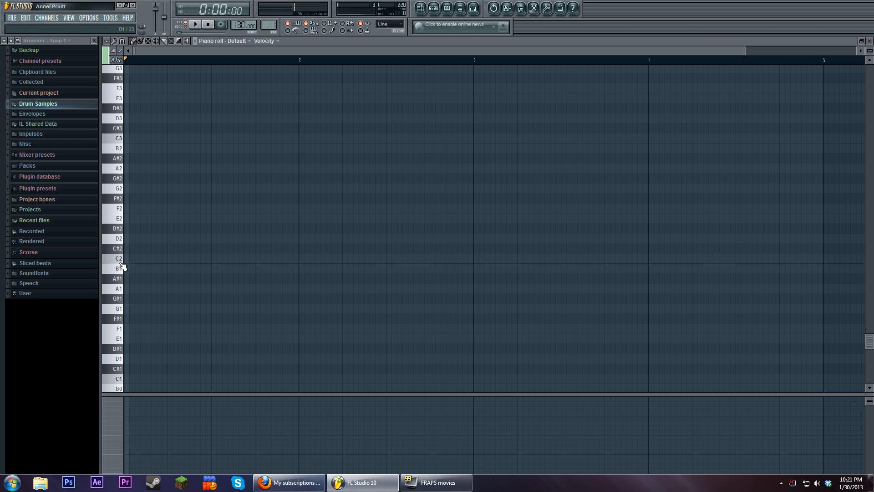
{"action": "left_click", "coordinate": [136, 339]}
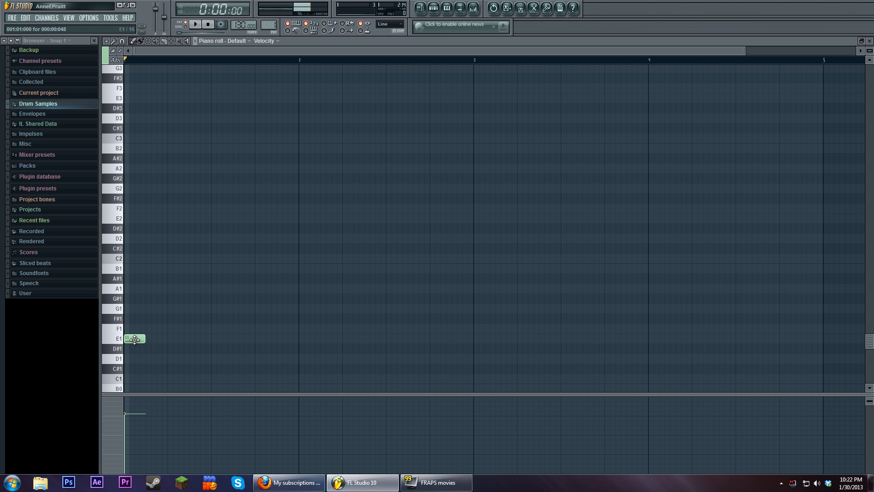
{"action": "left_click_drag", "start_coordinate": [135, 339], "coordinate": [299, 331]}
Bring up the Default channel's Sytrus and change operator 2's waveform from a sine to a triangle shape
{"action": "key", "text": "F6"}
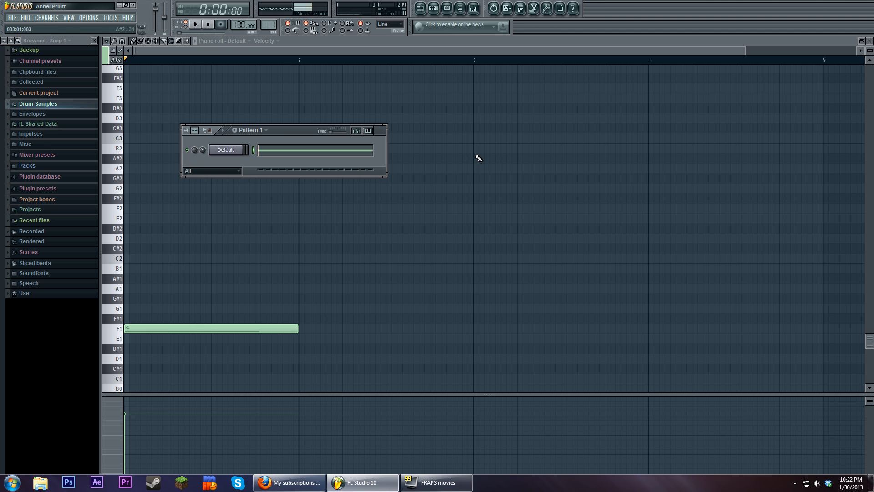
{"action": "left_click", "coordinate": [226, 151]}
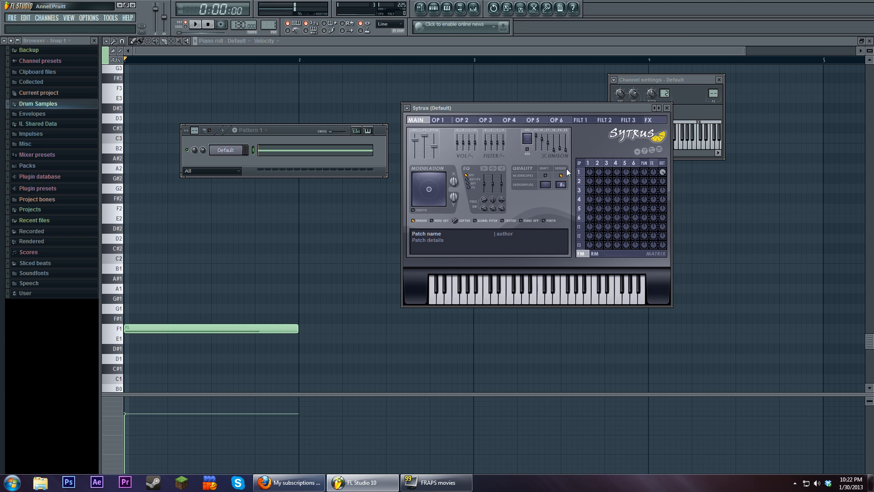
{"action": "left_click_drag", "start_coordinate": [539, 108], "coordinate": [528, 130]}
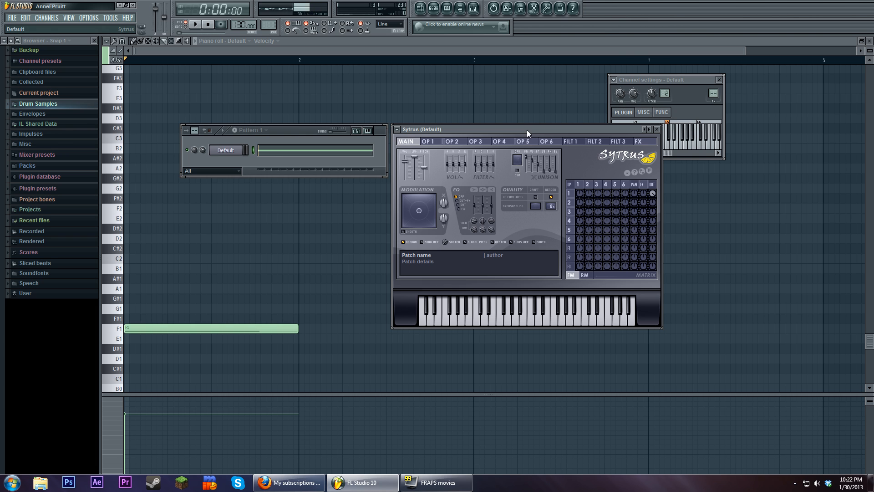
{"action": "left_click", "coordinate": [452, 141]}
{"action": "left_click_drag", "start_coordinate": [425, 172], "coordinate": [428, 169]}
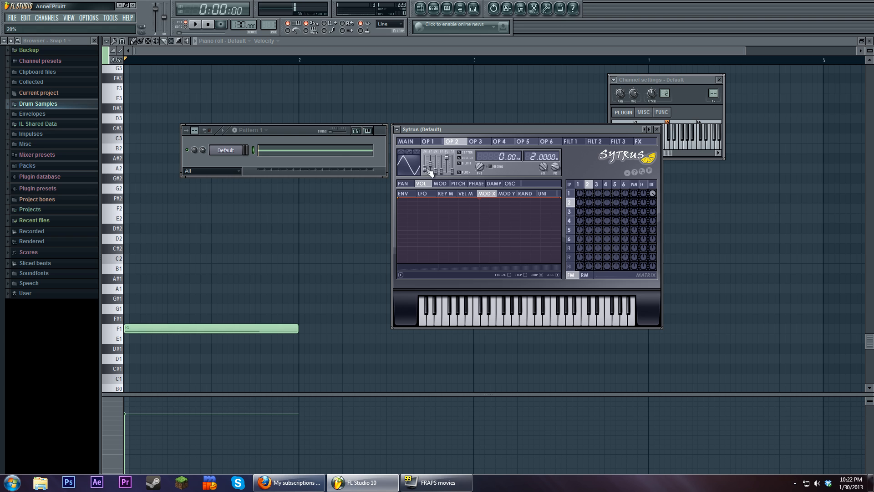
Raise operator 2's frequency modulation of operator 1 in the FM matrix
{"action": "left_click", "coordinate": [578, 184]}
{"action": "left_click", "coordinate": [589, 185]}
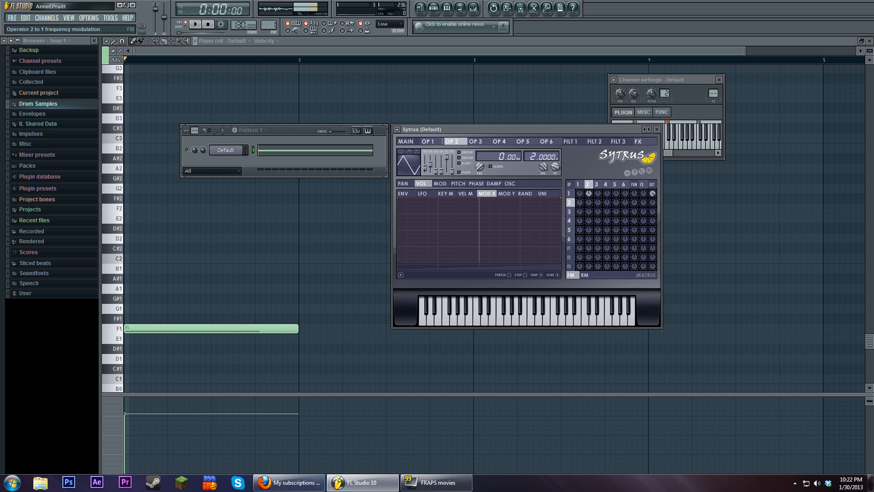
{"action": "left_click_drag", "start_coordinate": [589, 194], "coordinate": [589, 203]}
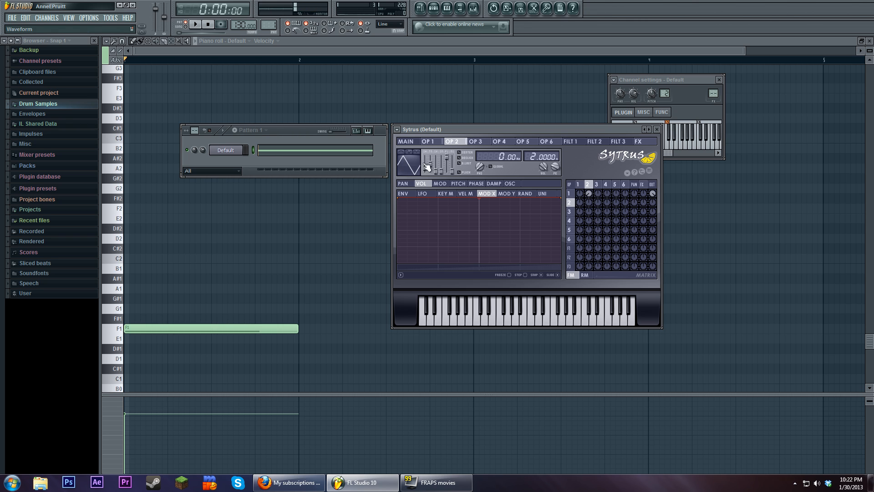
Shape operator 1's MOD curve for Mod X as a straight ramp rising from zero to maximum
{"action": "left_click", "coordinate": [577, 193]}
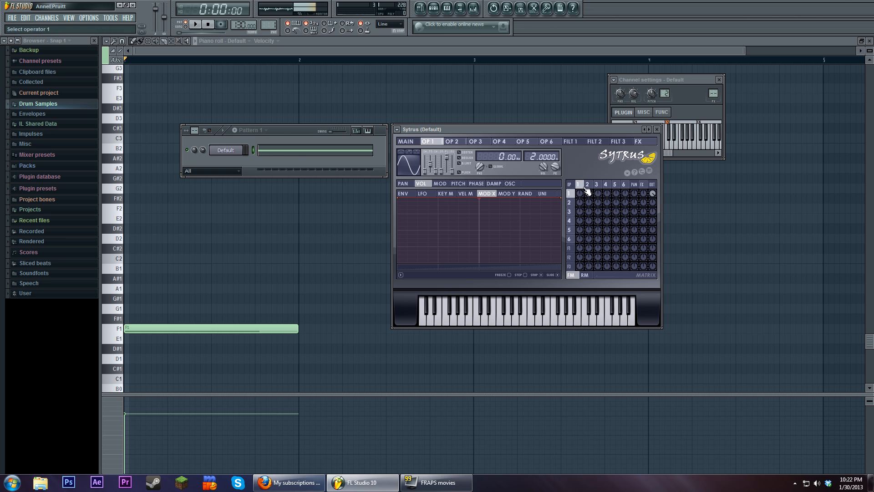
{"action": "left_click", "coordinate": [441, 183]}
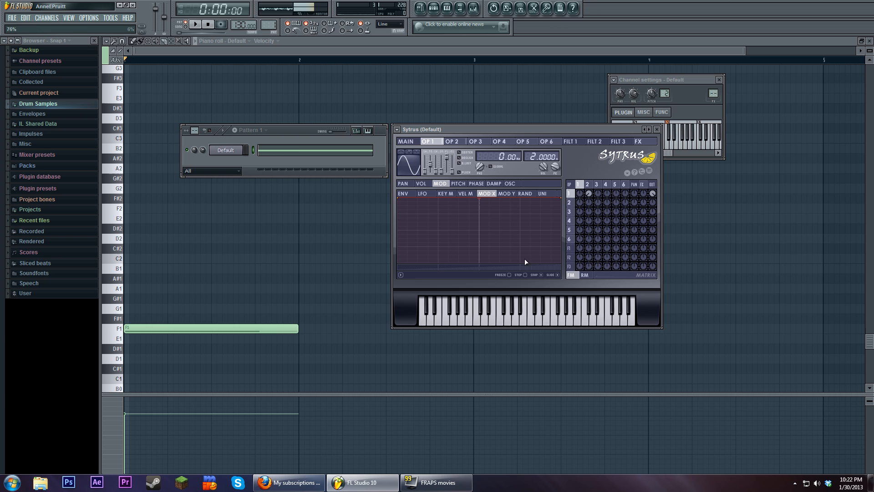
{"action": "left_click", "coordinate": [404, 203]}
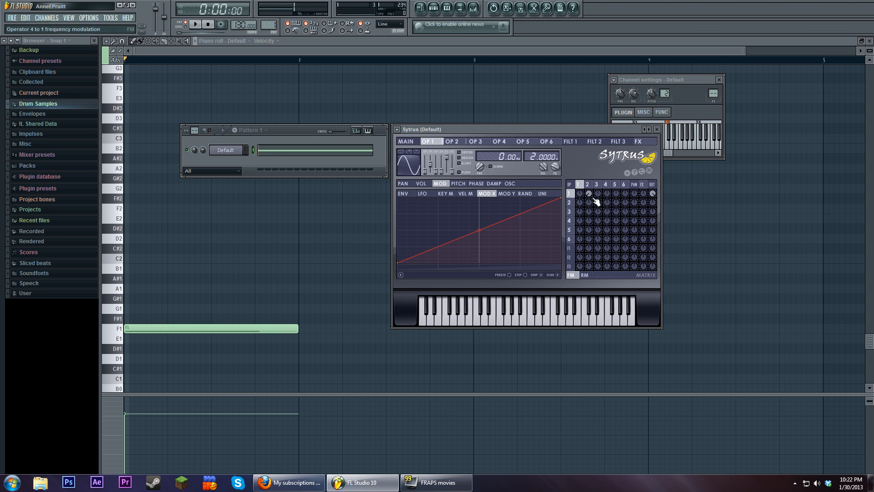
Audition the pattern with the Modulation X control adjusted on the Sytrus main page, and stop playback
{"action": "left_click", "coordinate": [405, 141]}
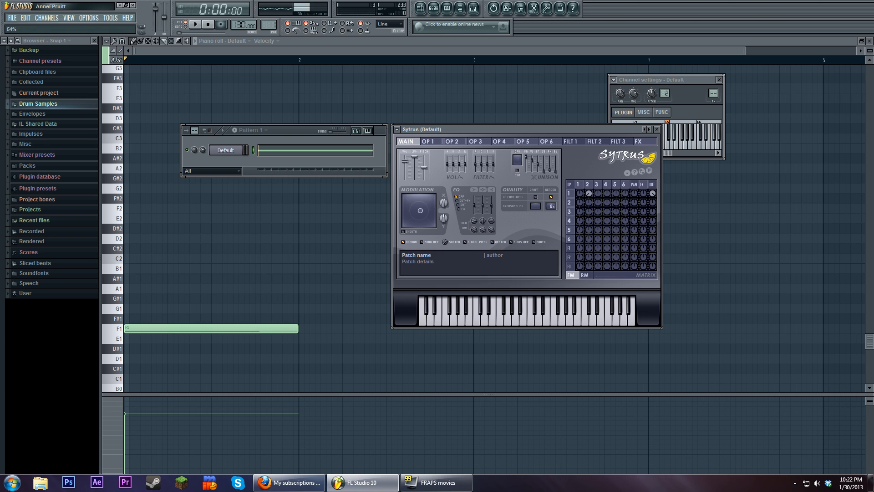
{"action": "left_click_drag", "start_coordinate": [444, 203], "coordinate": [444, 210]}
{"action": "key", "text": "space"}
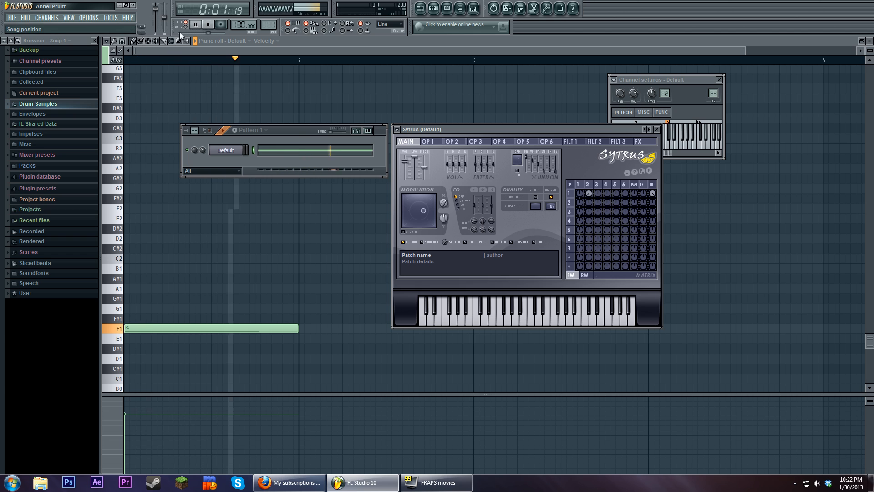
{"action": "left_click", "coordinate": [208, 24]}
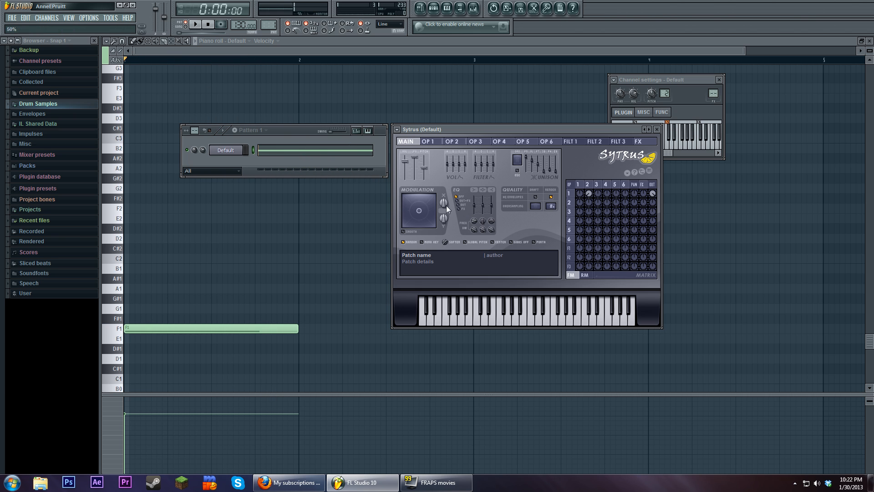
Compare the waveforms and MOD curves of operators 1 and 2
{"action": "left_click", "coordinate": [597, 185]}
{"action": "left_click", "coordinate": [579, 186]}
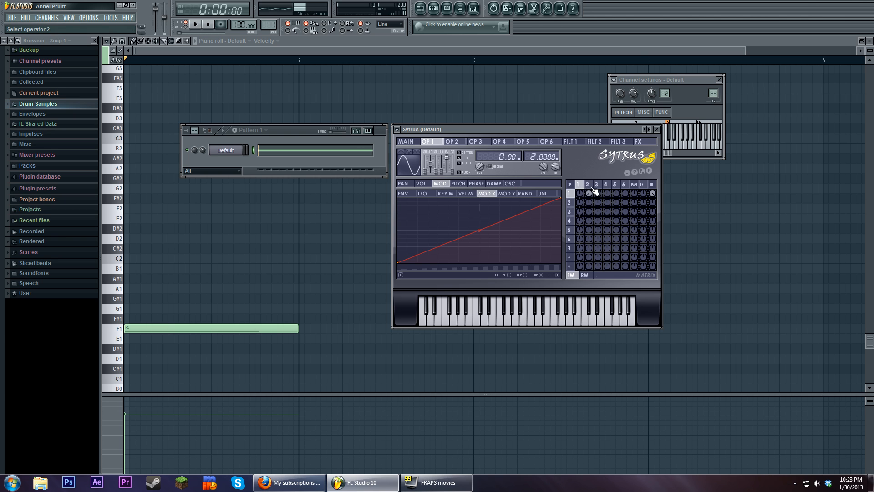
{"action": "left_click", "coordinate": [589, 186]}
{"action": "left_click", "coordinate": [579, 185]}
{"action": "left_click", "coordinate": [588, 184]}
{"action": "left_click", "coordinate": [581, 185]}
{"action": "left_click", "coordinate": [588, 185]}
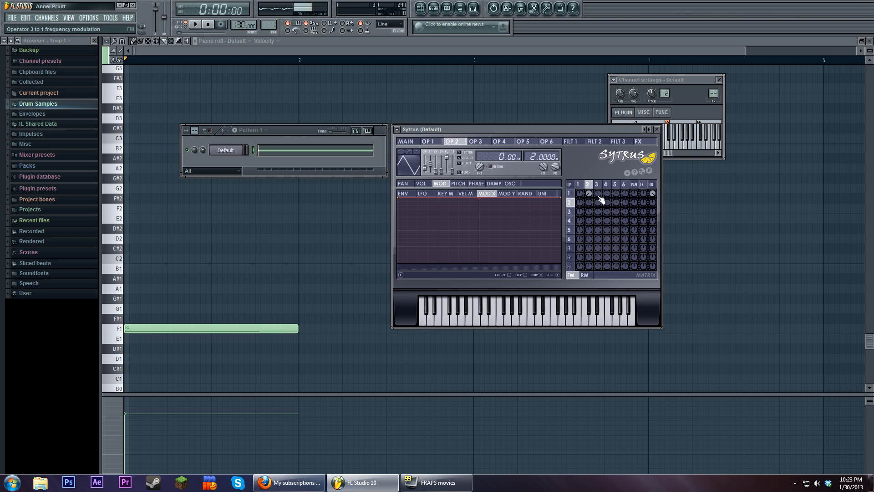
Route operator 3 into operator 1's frequency modulation, with a frequency ratio of 64 and a triangle waveform
{"action": "left_click", "coordinate": [597, 184]}
{"action": "left_click_drag", "start_coordinate": [598, 193], "coordinate": [599, 197]}
{"action": "left_click_drag", "start_coordinate": [538, 157], "coordinate": [538, 128]}
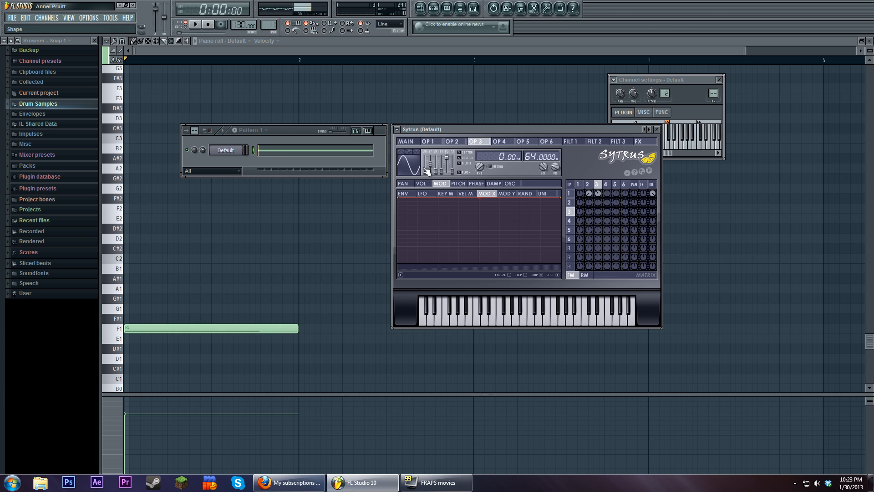
{"action": "mouse_move", "coordinate": [425, 172]}
{"action": "left_mouse_down"}
{"action": "mouse_move", "coordinate": [425, 161]}
{"action": "mouse_move", "coordinate": [425, 170]}
{"action": "left_mouse_up"}
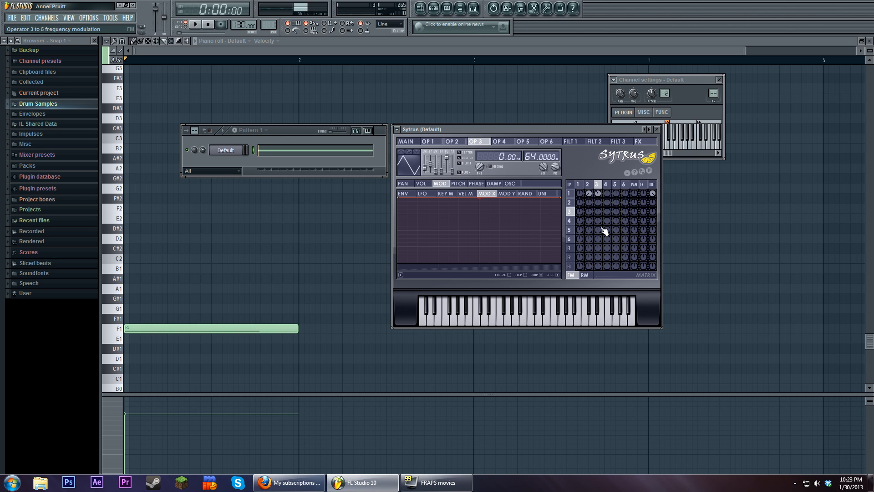
{"action": "left_click_drag", "start_coordinate": [588, 194], "coordinate": [589, 174]}
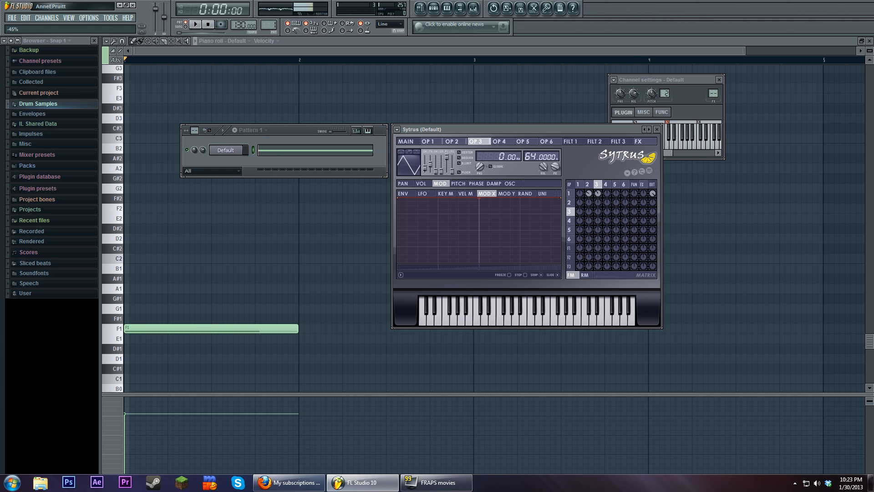
Review the frequency ratios of operators 2 and 3
{"action": "left_click", "coordinate": [587, 185]}
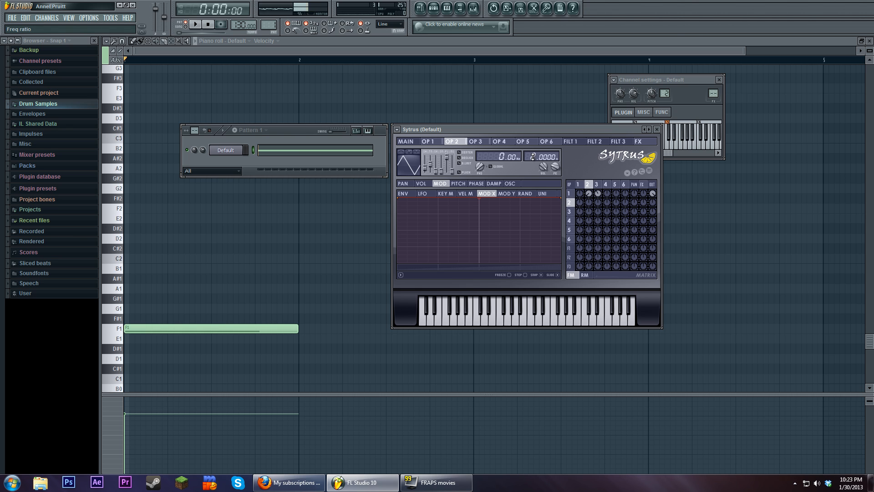
{"action": "left_click_drag", "start_coordinate": [533, 156], "coordinate": [533, 157]}
{"action": "left_click", "coordinate": [596, 184]}
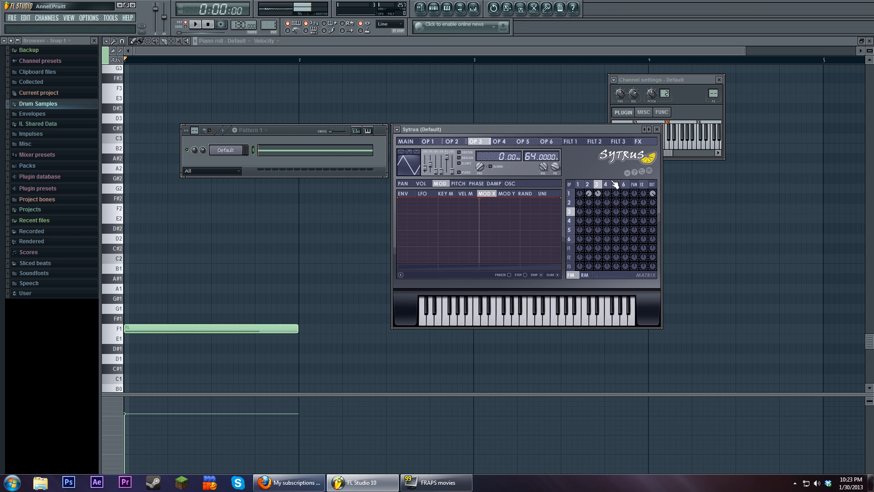
{"action": "left_click_drag", "start_coordinate": [529, 157], "coordinate": [542, 158]}
{"action": "left_click", "coordinate": [590, 184]}
{"action": "left_click", "coordinate": [475, 141]}
Play the pattern while raising Modulation X to hear operators 2 and 3 modulating operator 1
{"action": "left_click", "coordinate": [195, 24]}
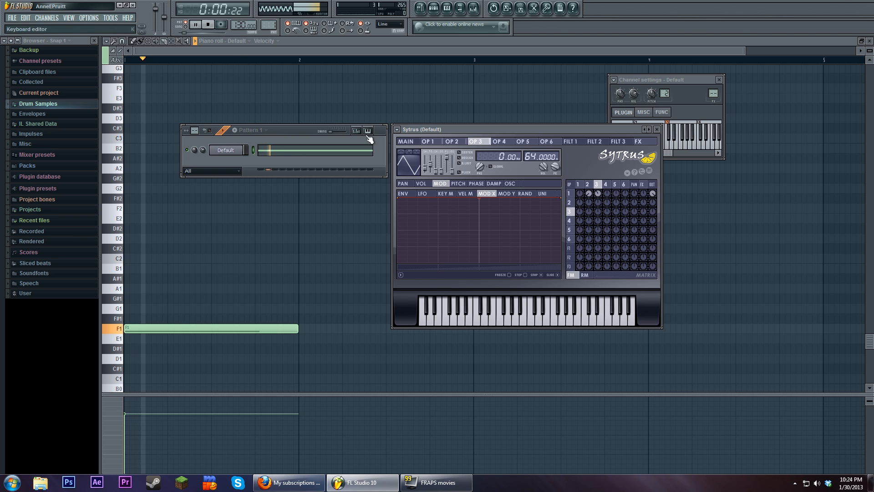
{"action": "left_click", "coordinate": [406, 141]}
{"action": "mouse_move", "coordinate": [443, 203]}
{"action": "left_mouse_down"}
{"action": "mouse_move", "coordinate": [443, 220]}
{"action": "mouse_move", "coordinate": [443, 193]}
{"action": "left_mouse_up"}
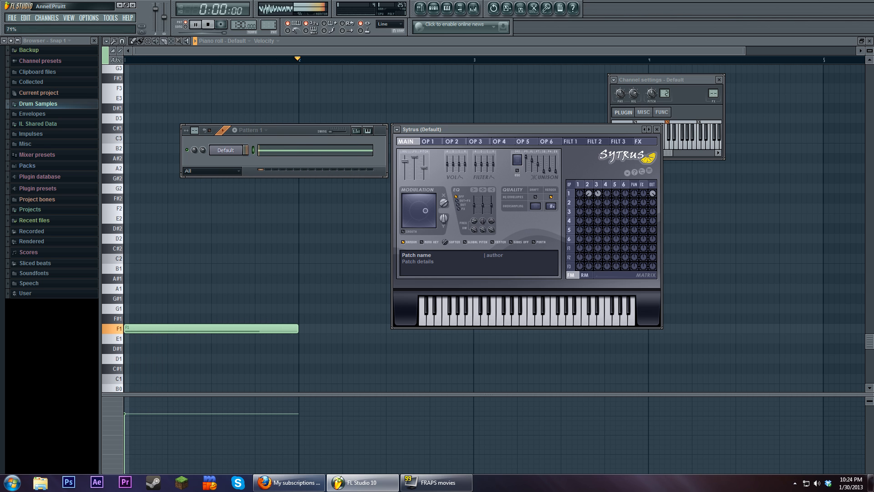
{"action": "left_click", "coordinate": [208, 24]}
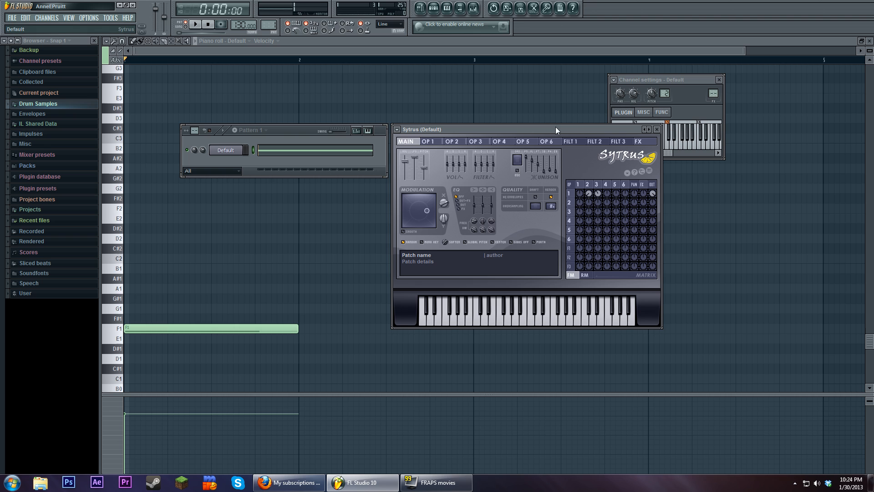
Move the Sytrus window up slightly and view the settings of operators 3 and 4
{"action": "left_click_drag", "start_coordinate": [559, 127], "coordinate": [599, 126]}
{"action": "left_click", "coordinate": [596, 179]}
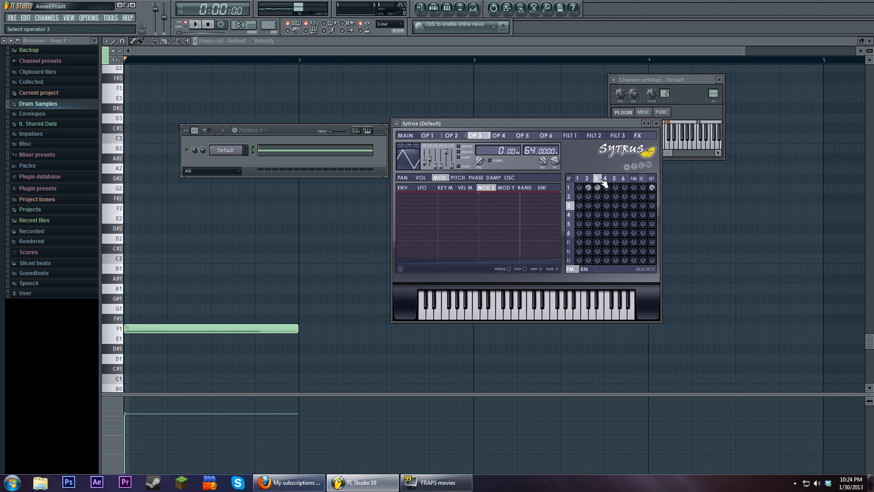
{"action": "left_click", "coordinate": [605, 178]}
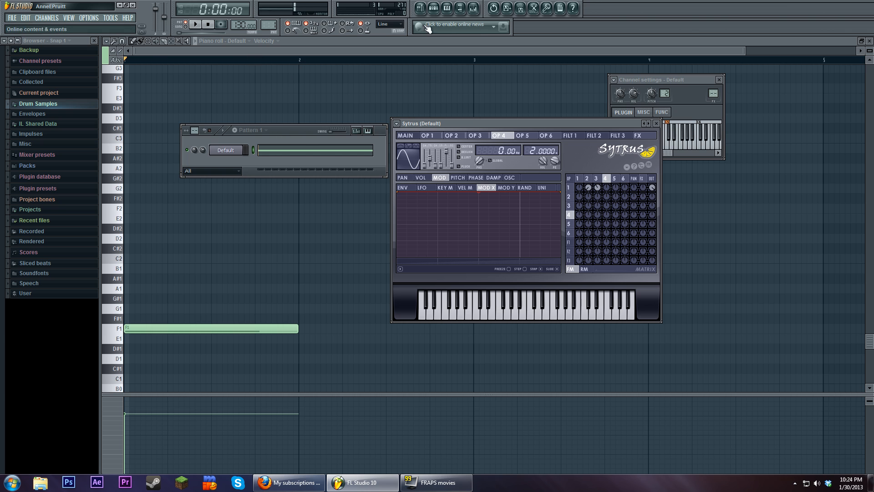
Place Pattern 1 on Track 1 of the playlist, starting at bar 1
{"action": "left_click", "coordinate": [419, 7]}
{"action": "left_click", "coordinate": [434, 8]}
{"action": "left_click", "coordinate": [225, 150]}
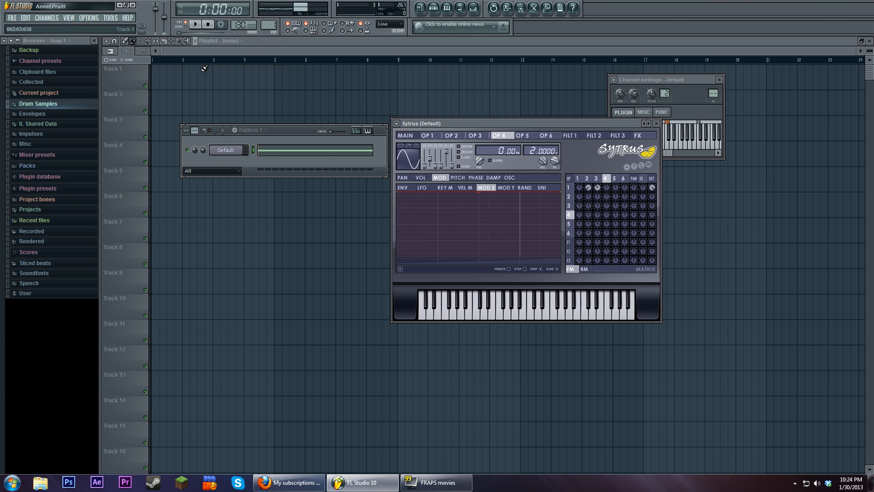
{"action": "left_click", "coordinate": [202, 71]}
{"action": "left_click", "coordinate": [220, 81]}
{"action": "left_click_drag", "start_coordinate": [220, 82], "coordinate": [173, 81]}
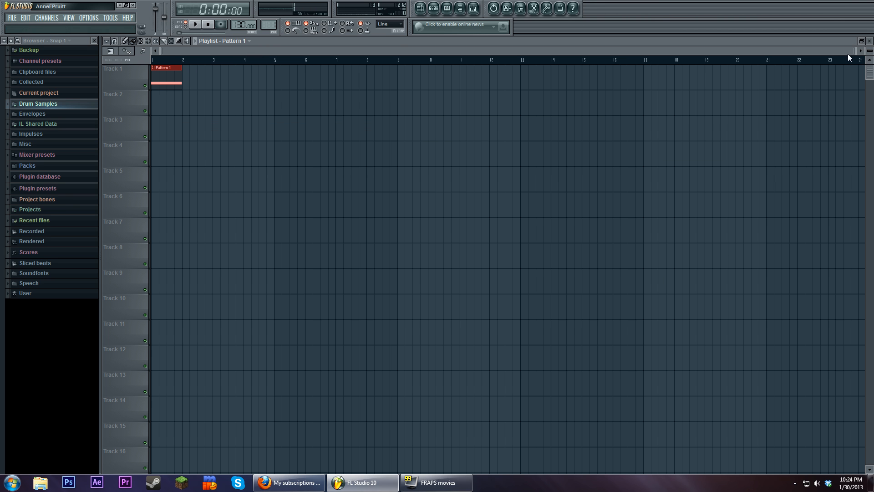
{"action": "left_click_drag", "start_coordinate": [851, 51], "coordinate": [357, 52]}
Open the Sytrus main page from the Default channel and create an automation clip for Modulation X
{"action": "left_click", "coordinate": [434, 7]}
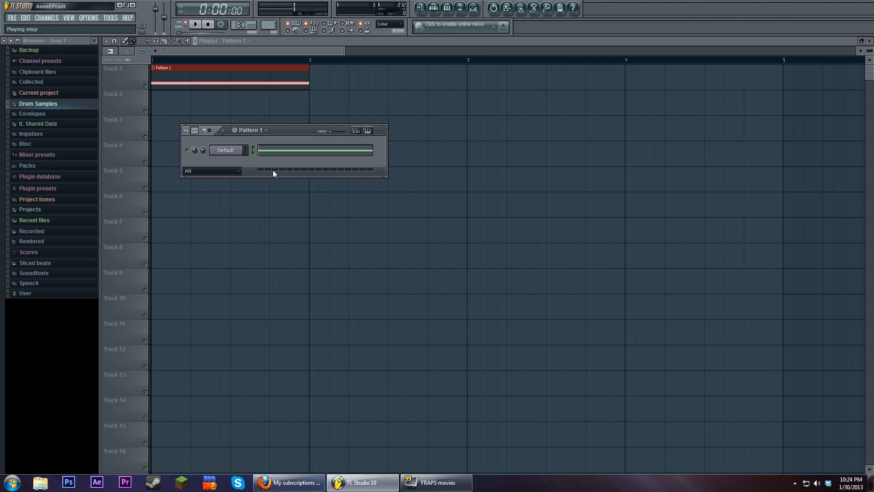
{"action": "left_click", "coordinate": [225, 150]}
{"action": "left_click", "coordinate": [407, 135]}
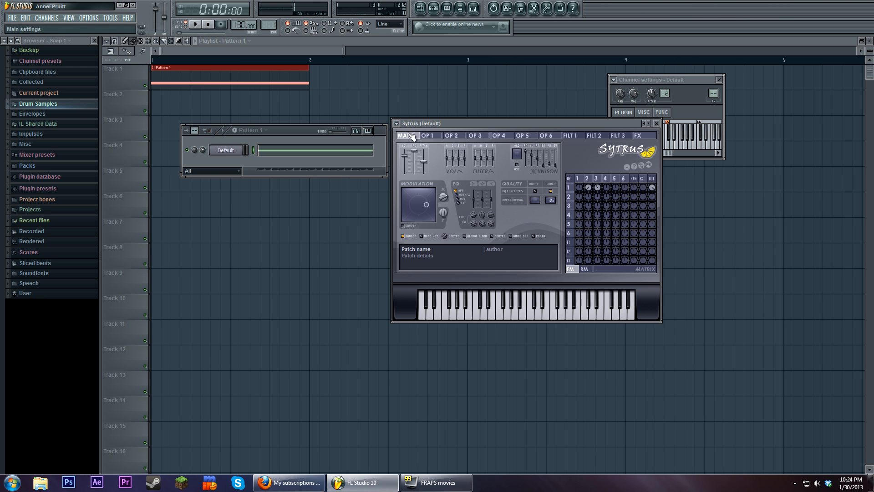
{"action": "right_click", "coordinate": [444, 201]}
{"action": "left_click", "coordinate": [473, 250]}
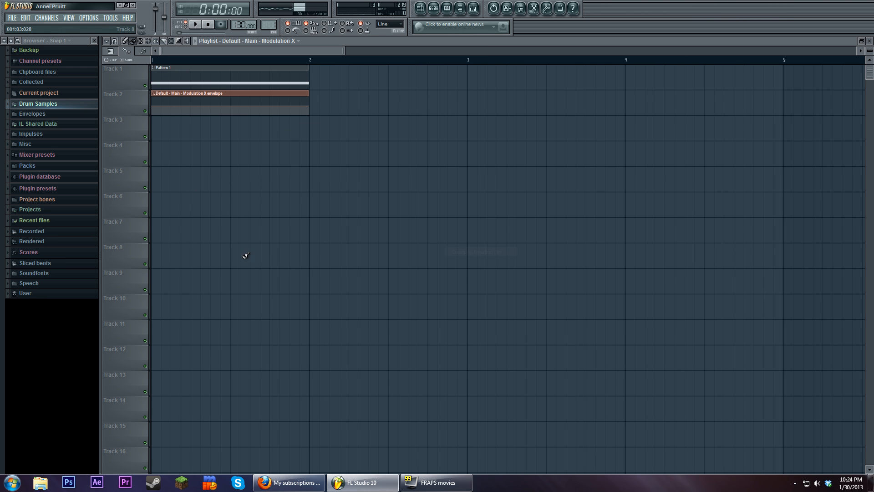
Shape the Modulation X automation into two full peaks, one on each of the first two beats of bar 1
{"action": "right_click", "coordinate": [171, 99]}
{"action": "right_click", "coordinate": [191, 109]}
{"action": "right_click", "coordinate": [211, 104]}
{"action": "right_click", "coordinate": [231, 109]}
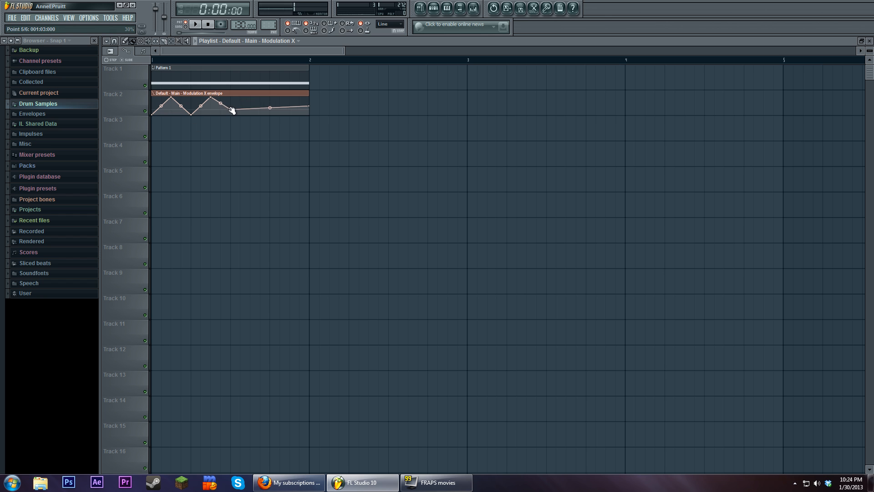
{"action": "left_click_drag", "start_coordinate": [232, 110], "coordinate": [233, 130]}
Add two narrower peaks to the Modulation X automation within the third beat, returning to zero after each
{"action": "left_click_drag", "start_coordinate": [344, 50], "coordinate": [265, 51]}
{"action": "right_click", "coordinate": [310, 101]}
{"action": "right_click", "coordinate": [327, 112]}
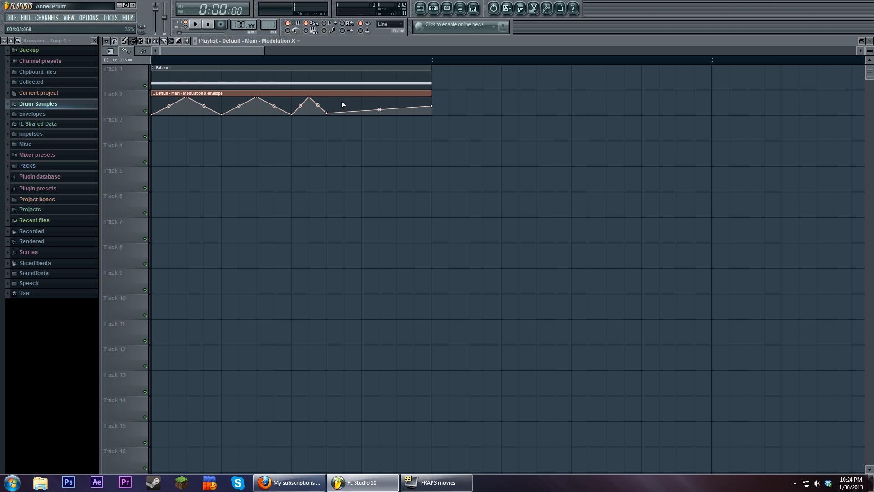
{"action": "right_click", "coordinate": [344, 98]}
{"action": "right_click", "coordinate": [360, 110]}
{"action": "left_click_drag", "start_coordinate": [359, 111], "coordinate": [365, 117]}
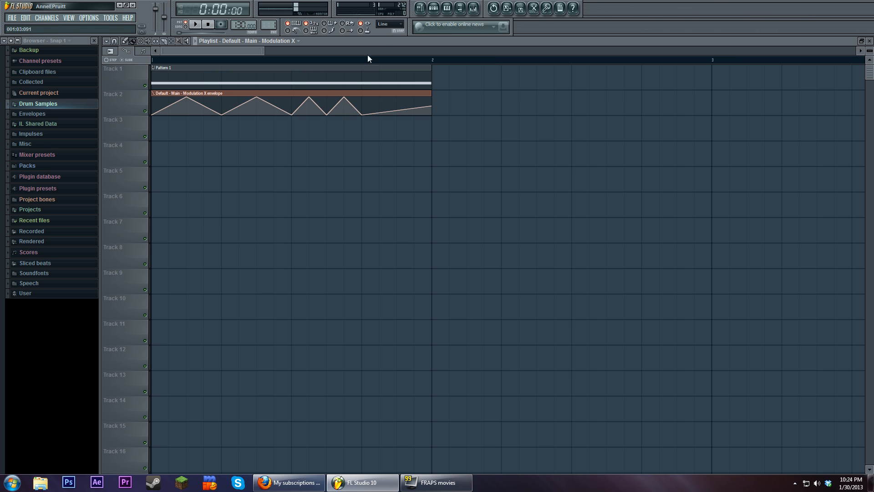
Set the snap to 1/2 step and add four rapid peaks across the fourth beat, ending the automation at zero
{"action": "left_click", "coordinate": [390, 24]}
{"action": "left_click", "coordinate": [392, 88]}
{"action": "right_click", "coordinate": [370, 99]}
{"action": "right_click", "coordinate": [379, 112]}
{"action": "right_click", "coordinate": [388, 98]}
{"action": "right_click", "coordinate": [397, 113]}
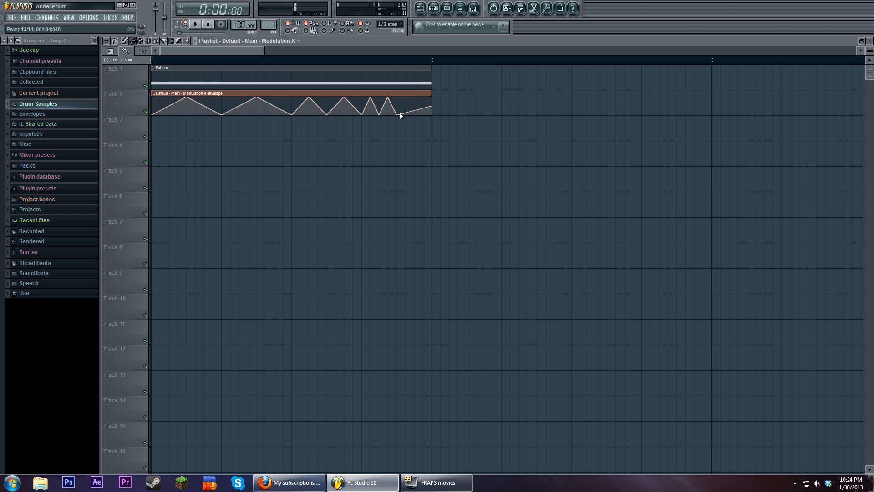
{"action": "right_click", "coordinate": [405, 97]}
{"action": "right_click", "coordinate": [414, 114]}
{"action": "right_click", "coordinate": [423, 98]}
{"action": "left_click_drag", "start_coordinate": [431, 106], "coordinate": [433, 121]}
Play the arrangement in song mode and reopen Sytrus to observe the Modulation X automation at work
{"action": "left_click", "coordinate": [186, 27]}
{"action": "key", "text": "space"}
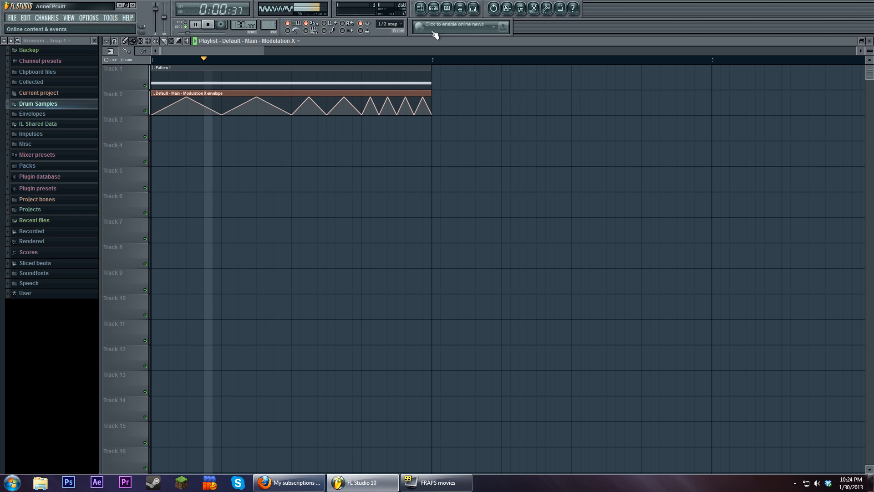
{"action": "left_click", "coordinate": [433, 8]}
{"action": "left_click", "coordinate": [226, 150]}
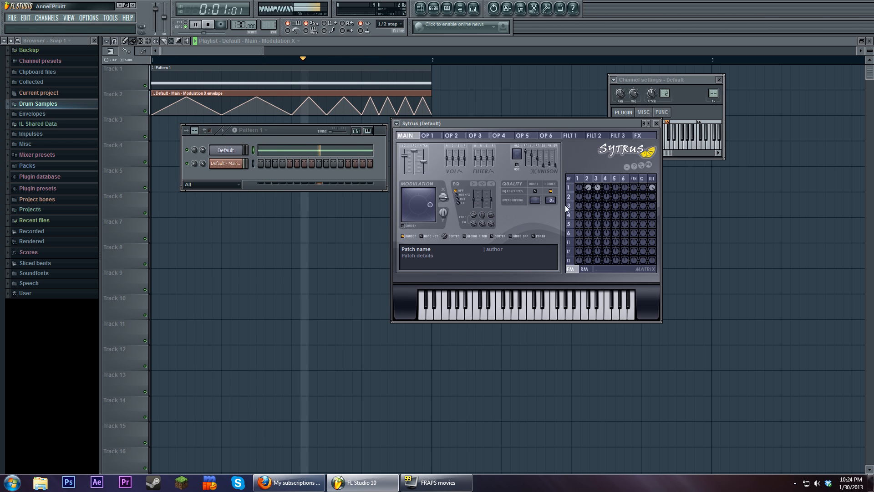
{"action": "key", "text": "space"}
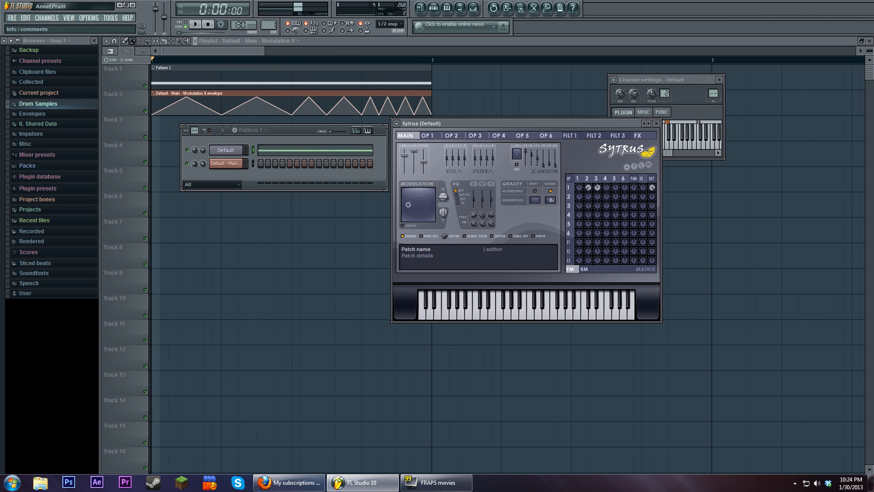
Compare the Modulation X settings of operators 1 to 4 in Sytrus
{"action": "left_click", "coordinate": [607, 179]}
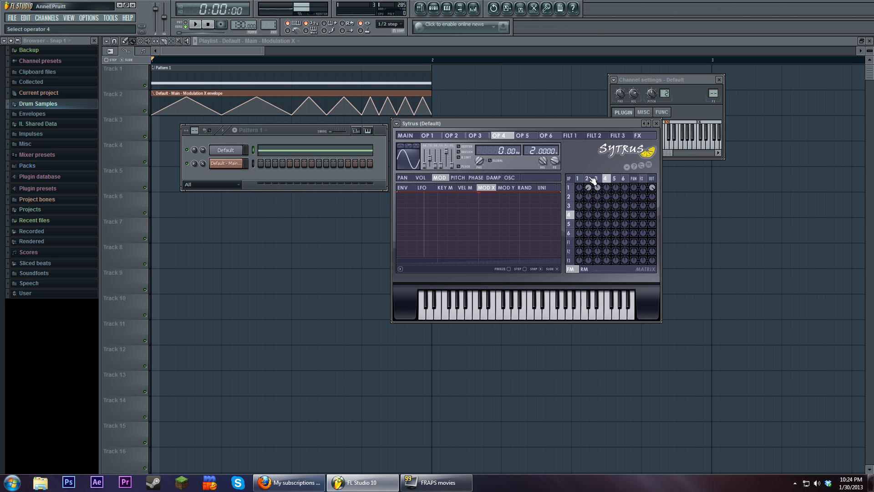
{"action": "left_click", "coordinate": [588, 179]}
{"action": "left_click", "coordinate": [580, 179]}
{"action": "left_click", "coordinate": [588, 178]}
{"action": "left_click", "coordinate": [581, 179]}
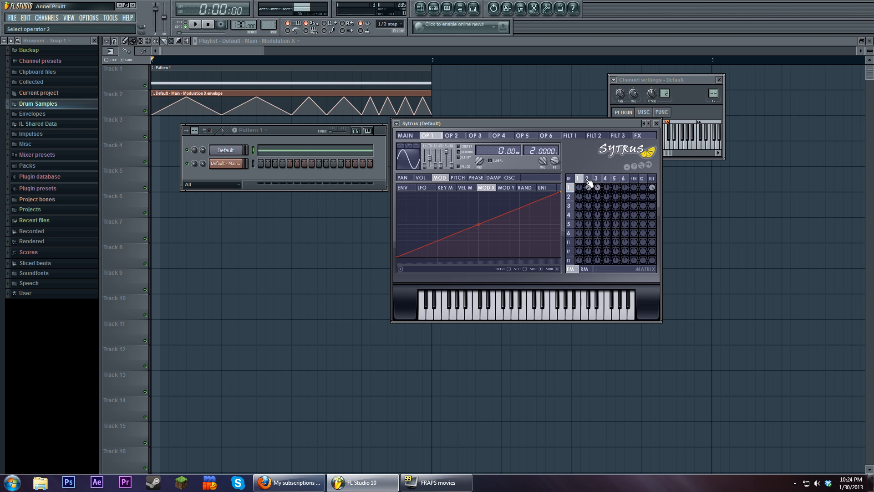
{"action": "left_click", "coordinate": [615, 179]}
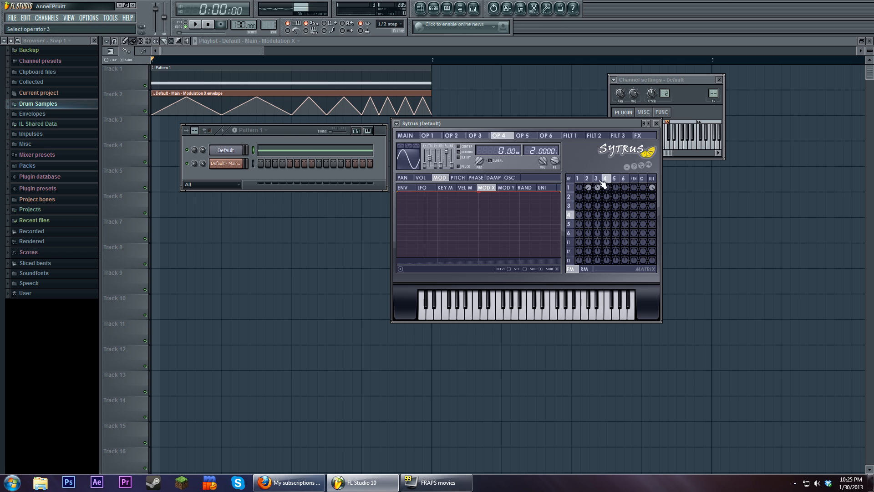
{"action": "left_click", "coordinate": [596, 178]}
{"action": "left_click", "coordinate": [605, 179]}
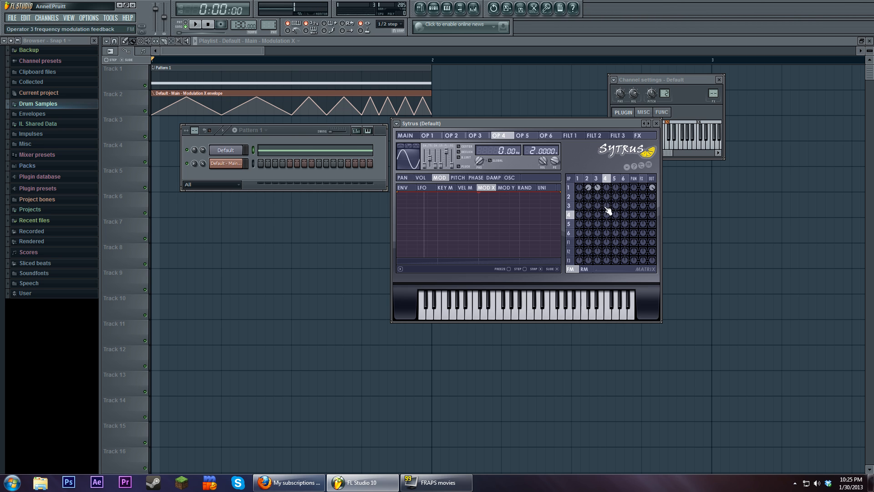
Play the song while raising the amount by which operator 4 frequency-modulates operator 3
{"action": "left_click", "coordinate": [196, 24]}
{"action": "mouse_move", "coordinate": [607, 207]}
{"action": "left_mouse_down"}
{"action": "mouse_move", "coordinate": [606, 226]}
{"action": "mouse_move", "coordinate": [607, 193]}
{"action": "left_mouse_up"}
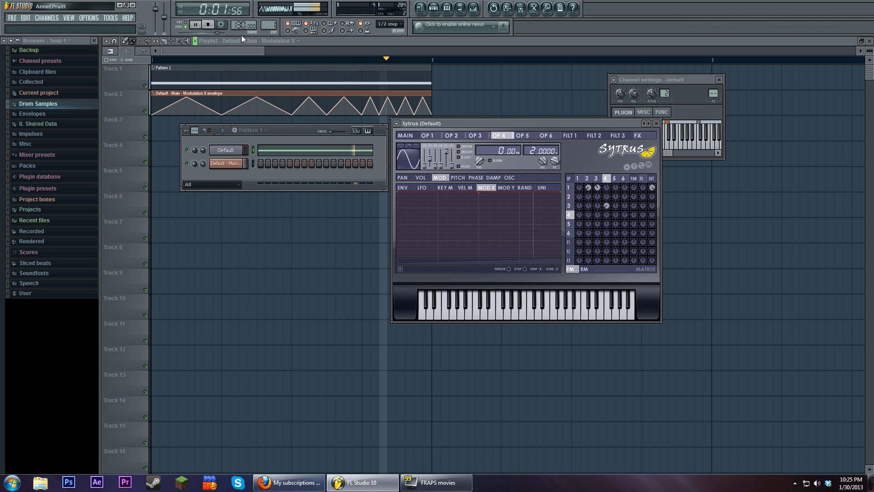
{"action": "left_click", "coordinate": [208, 25]}
Make operator 4 a triangle wave and audition it modulating operator 3 with negative and positive amounts
{"action": "left_click", "coordinate": [608, 208]}
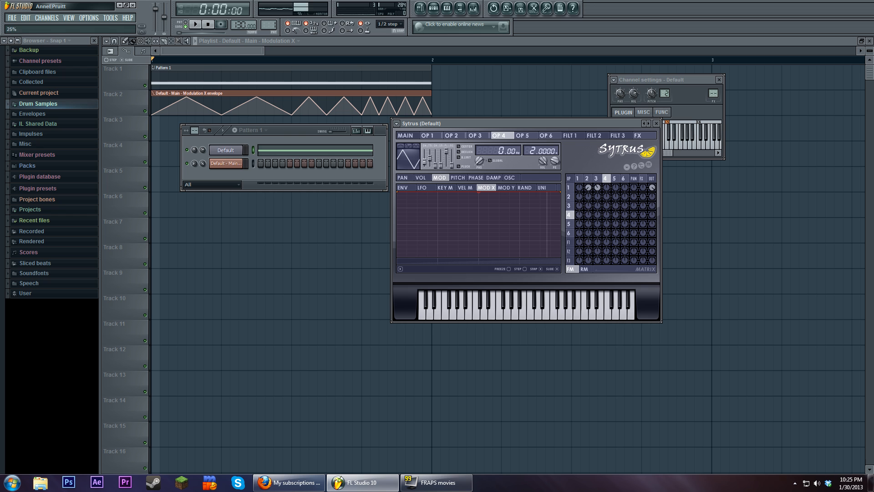
{"action": "left_click", "coordinate": [195, 24]}
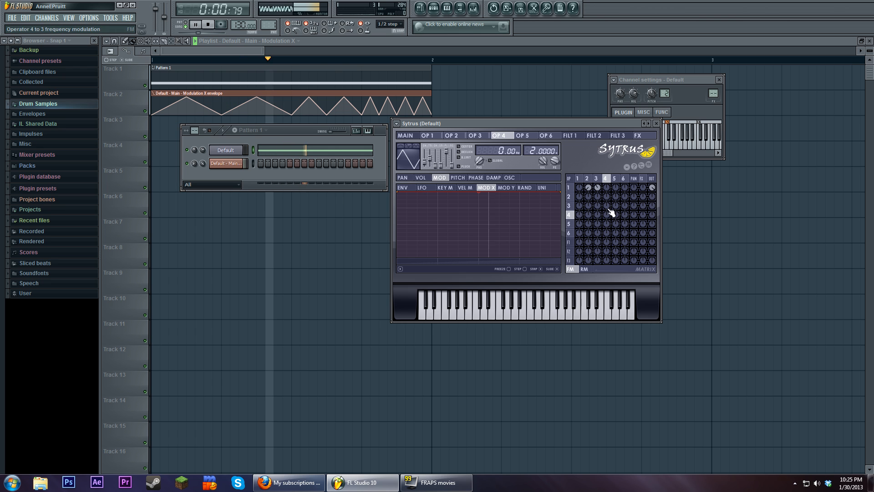
{"action": "left_click_drag", "start_coordinate": [607, 206], "coordinate": [607, 259]}
{"action": "left_click_drag", "start_coordinate": [607, 207], "coordinate": [608, 188]}
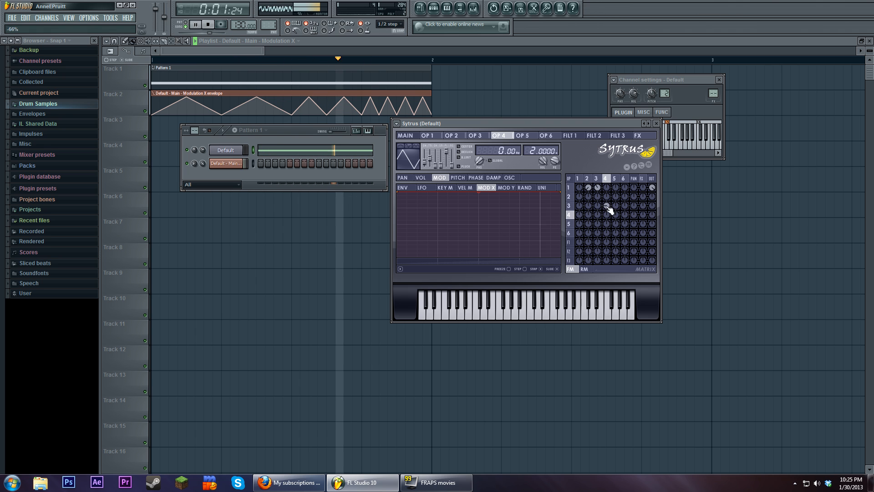
{"action": "key", "text": "space"}
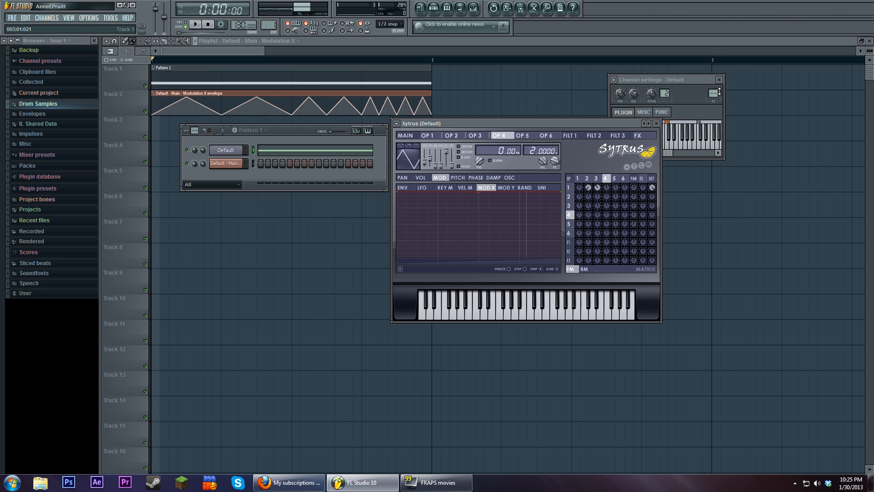
Route the Sytrus channel to mixer insert 2 and load Fruity Parametric EQ 2 in its first effect slot
{"action": "left_click_drag", "start_coordinate": [716, 93], "coordinate": [716, 88]}
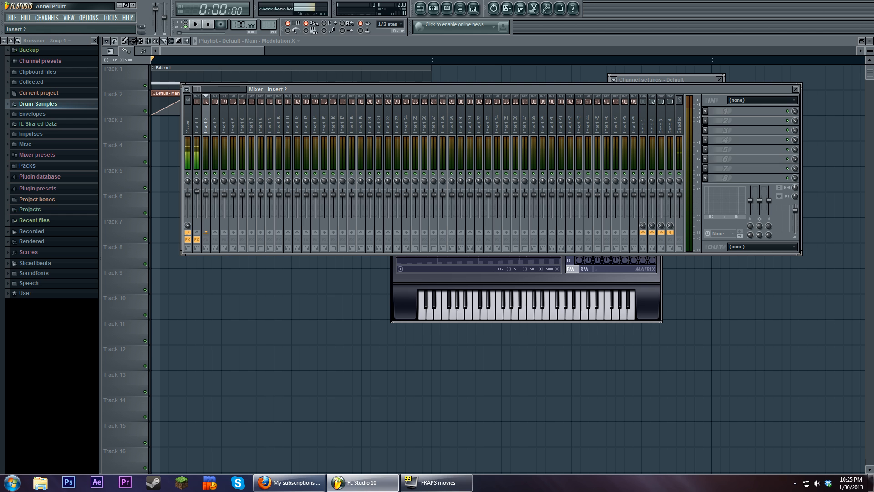
{"action": "left_click", "coordinate": [646, 300]}
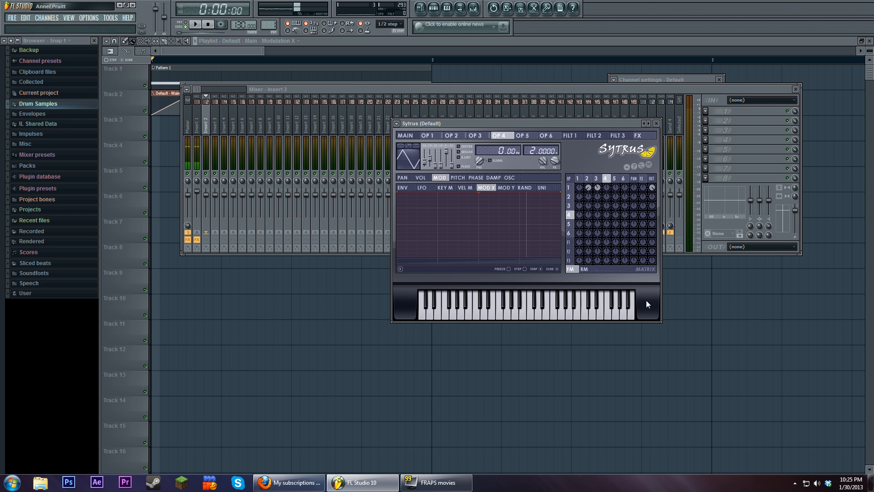
{"action": "left_click_drag", "start_coordinate": [512, 124], "coordinate": [444, 198]}
{"action": "left_click", "coordinate": [714, 112]}
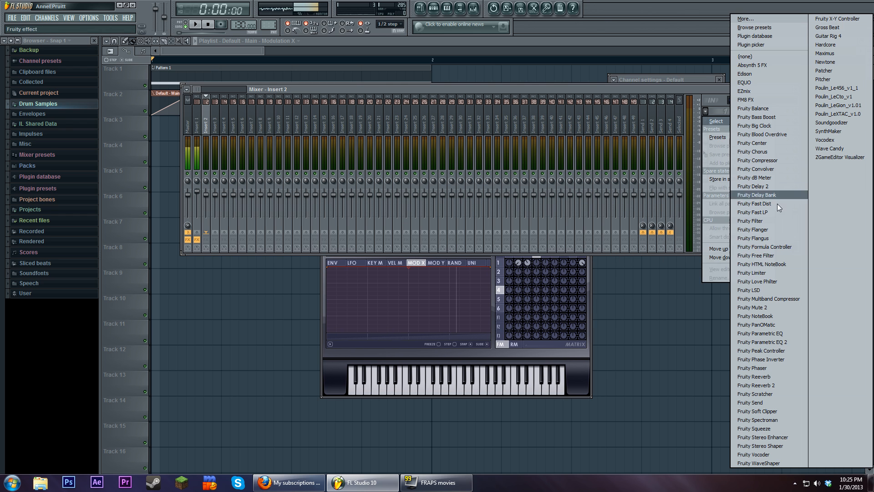
{"action": "left_click", "coordinate": [787, 342]}
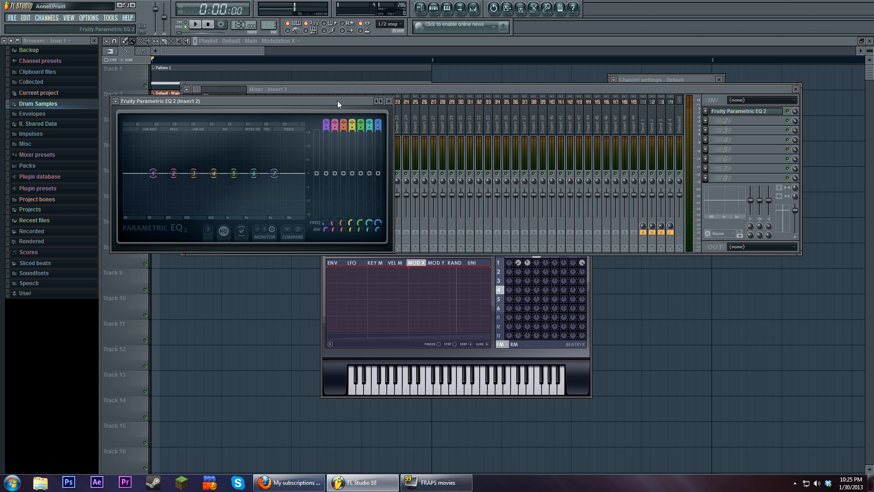
{"action": "left_click_drag", "start_coordinate": [338, 100], "coordinate": [433, 282]}
Reset operator 2's modulation of operator 1 and play the song to inspect the spectrum in Parametric EQ 2
{"action": "left_click", "coordinate": [460, 197]}
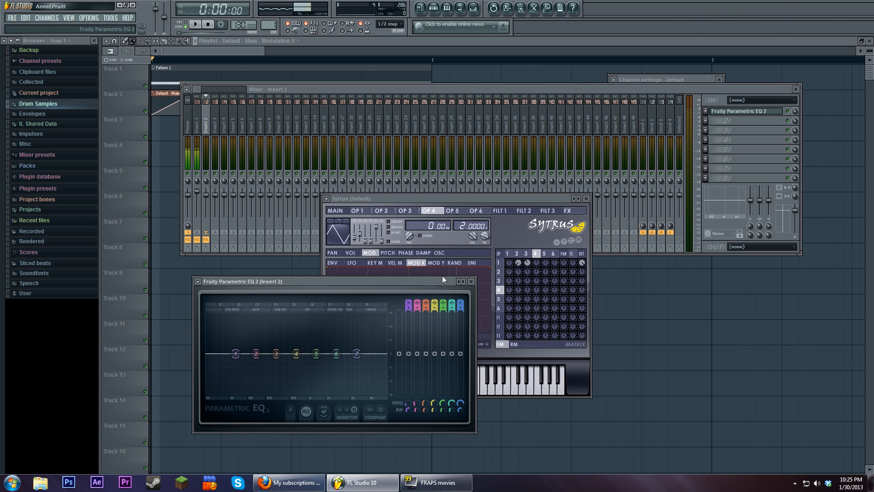
{"action": "left_click", "coordinate": [519, 270]}
{"action": "left_click", "coordinate": [196, 25]}
{"action": "left_click", "coordinate": [293, 280]}
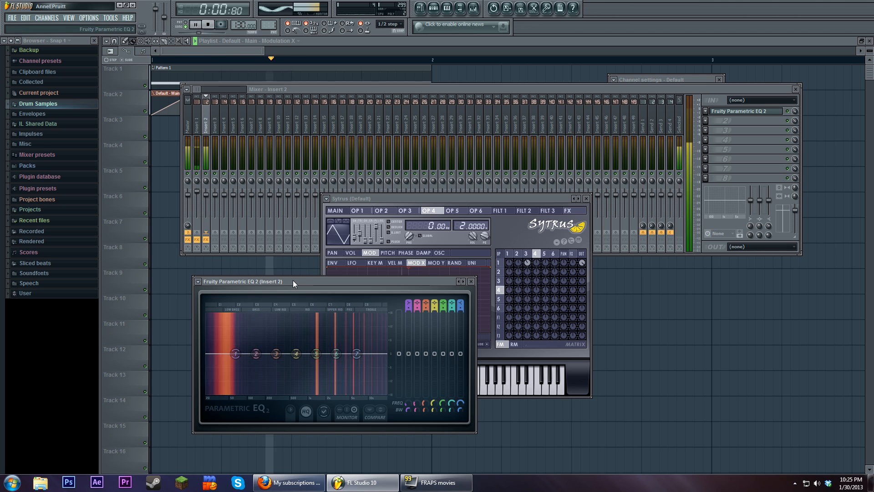
{"action": "left_click", "coordinate": [209, 25]}
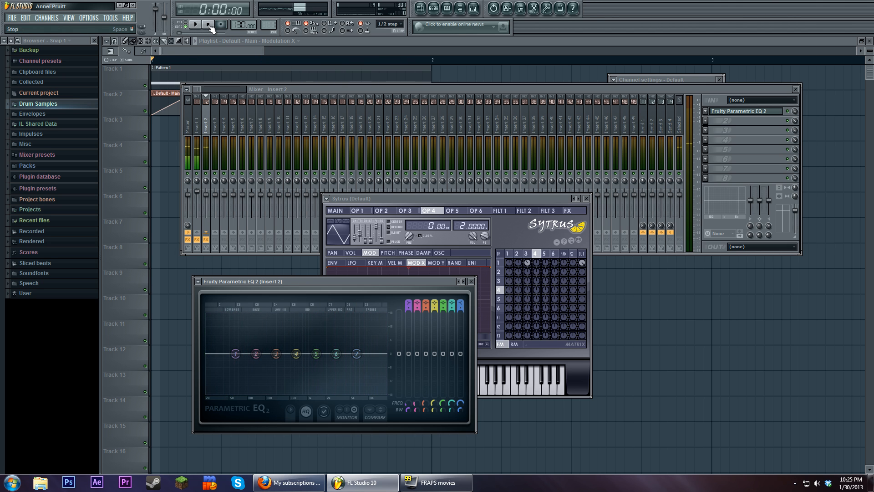
Move the Parametric EQ 2 window slightly away from Sytrus and play the song to watch the spectrum
{"action": "left_click_drag", "start_coordinate": [368, 283], "coordinate": [347, 277]}
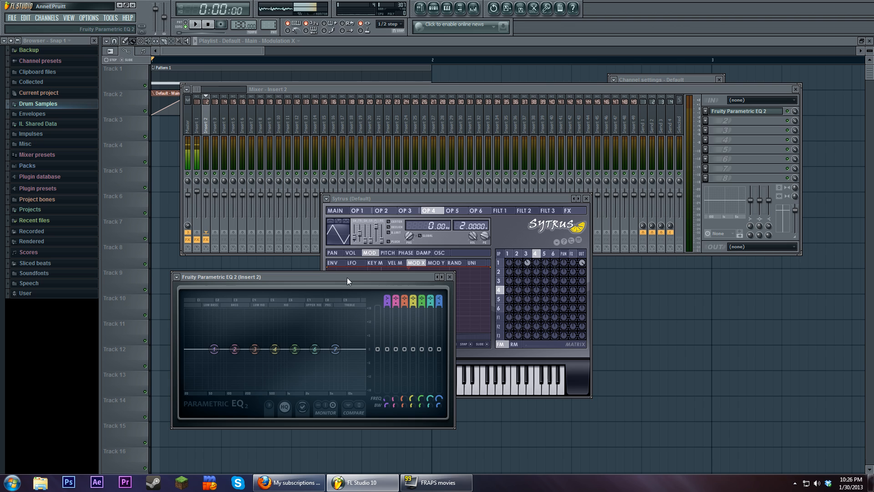
{"action": "left_click_drag", "start_coordinate": [347, 277], "coordinate": [346, 277]}
{"action": "left_click", "coordinate": [196, 25]}
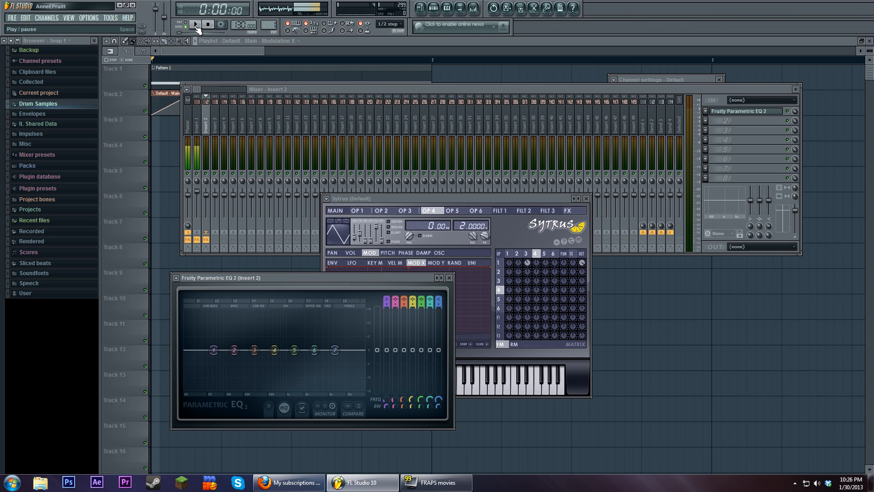
{"action": "left_click_drag", "start_coordinate": [312, 279], "coordinate": [311, 277]}
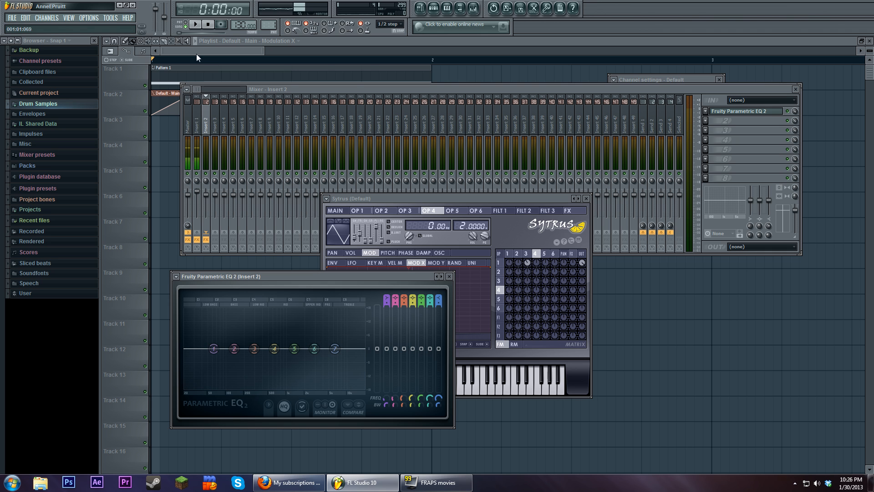
Move Sytrus clear of the EQ and adjust operator 2's modulation of operator 1 while watching the spectrum during playback
{"action": "key", "text": "space"}
{"action": "left_click_drag", "start_coordinate": [519, 263], "coordinate": [519, 297]}
{"action": "left_click_drag", "start_coordinate": [490, 199], "coordinate": [673, 212]}
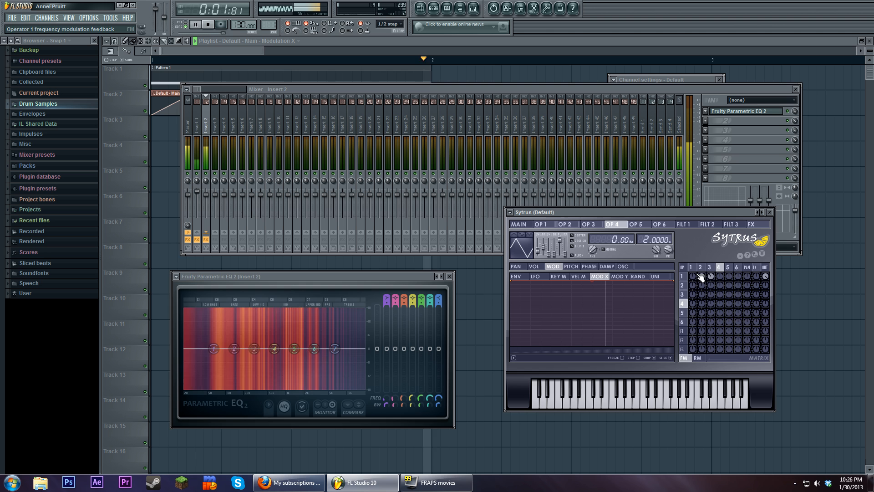
{"action": "left_click", "coordinate": [703, 278], "text": "alt"}
{"action": "left_click_drag", "start_coordinate": [704, 279], "coordinate": [703, 319]}
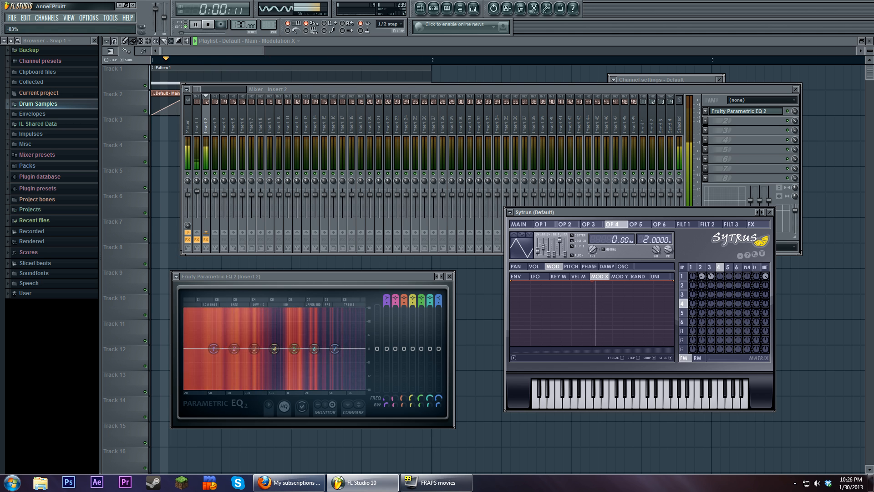
{"action": "left_click", "coordinate": [208, 24]}
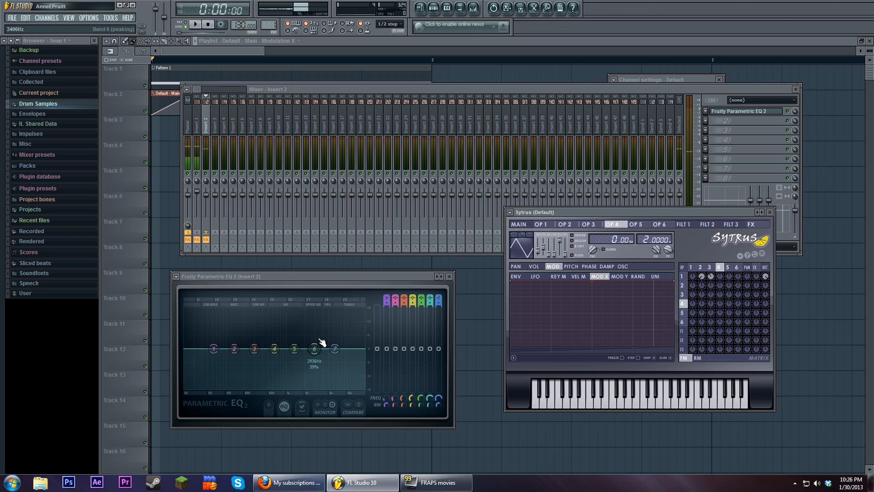
Review the waveforms and frequency ratios of operators 2, 3 and 4
{"action": "left_click", "coordinate": [703, 276]}
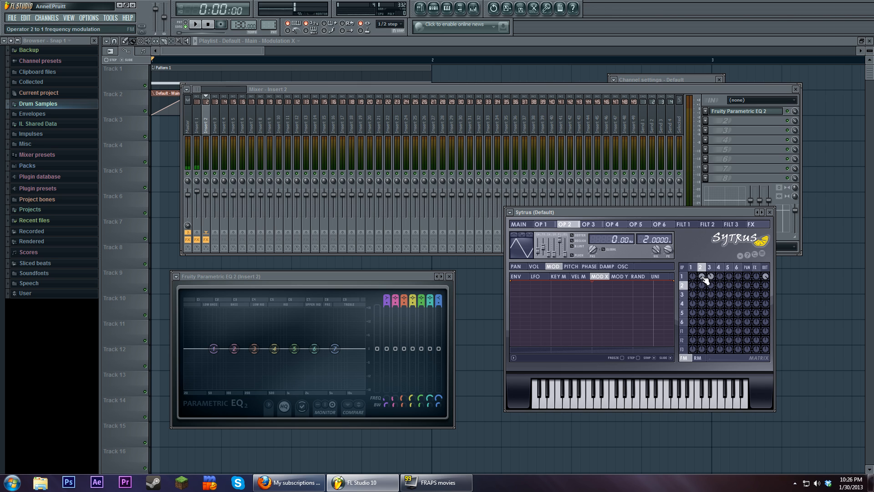
{"action": "left_click", "coordinate": [710, 267]}
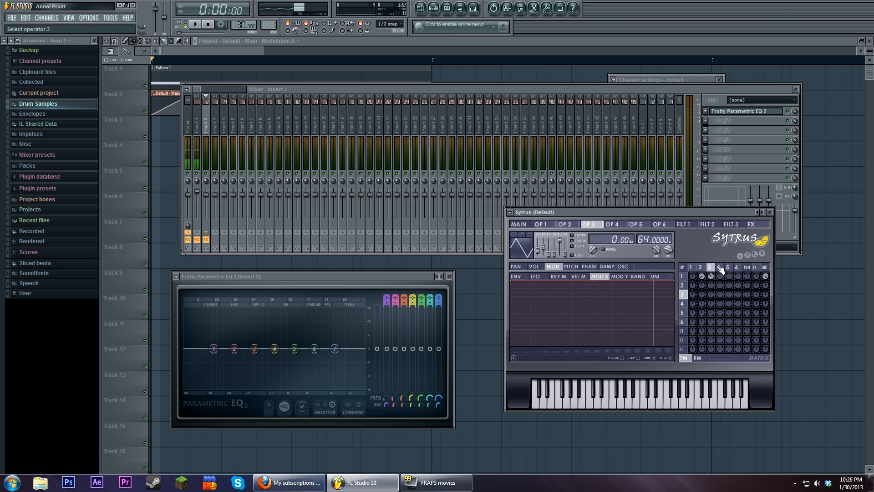
{"action": "left_click", "coordinate": [719, 268]}
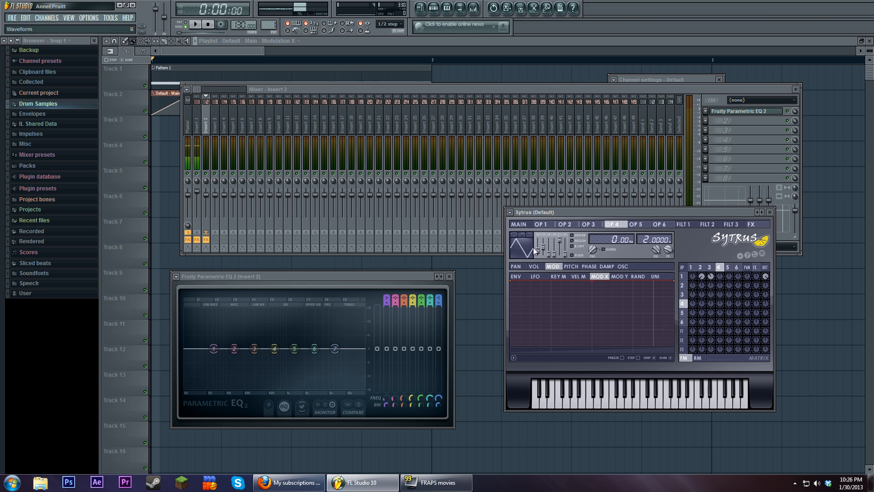
Set operator 4 to a sine wave and adjust its modulation of operator 3 while watching the spectrum during playback
{"action": "left_click", "coordinate": [213, 26]}
{"action": "key", "text": "space"}
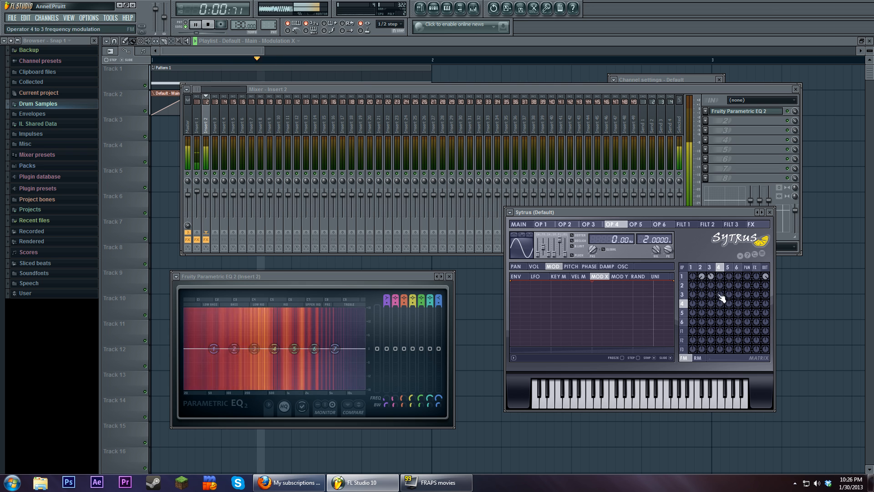
{"action": "left_click_drag", "start_coordinate": [720, 295], "coordinate": [720, 350]}
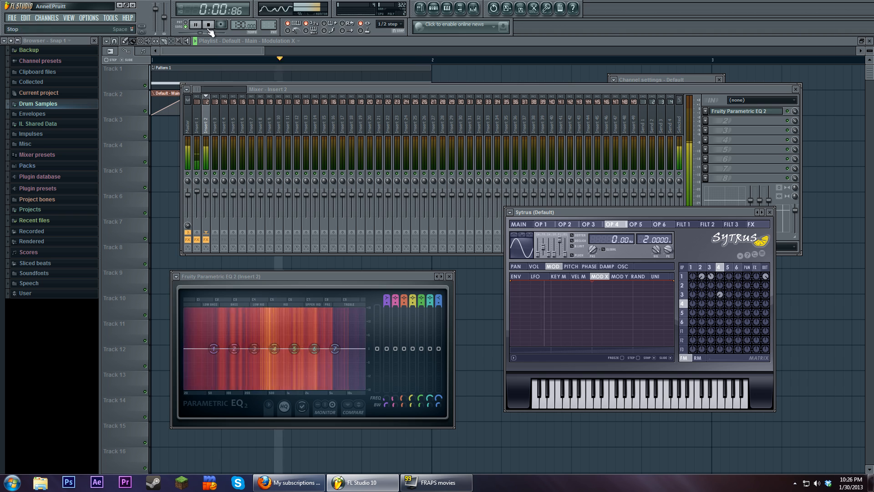
{"action": "key", "text": "space"}
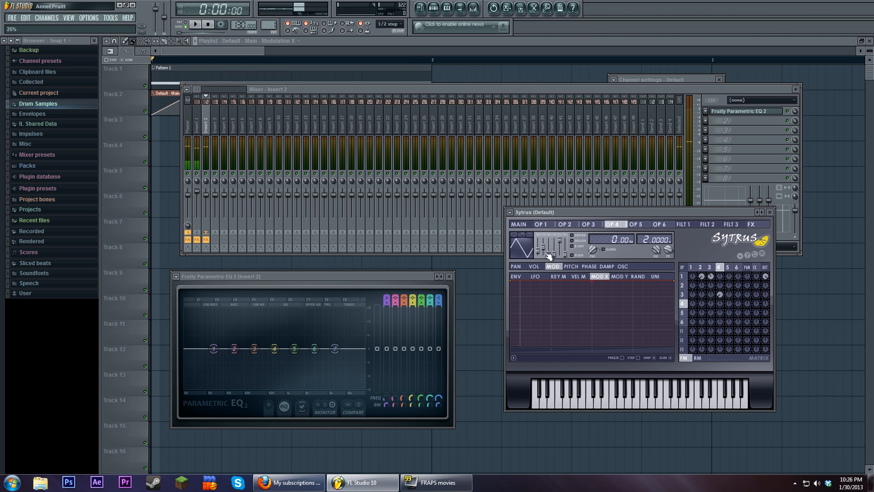
Change operator 4's waveform to a triangle and readjust its modulation of operator 3 while watching the spectrum during playback
{"action": "left_click_drag", "start_coordinate": [549, 255], "coordinate": [549, 268]}
{"action": "key", "text": "space"}
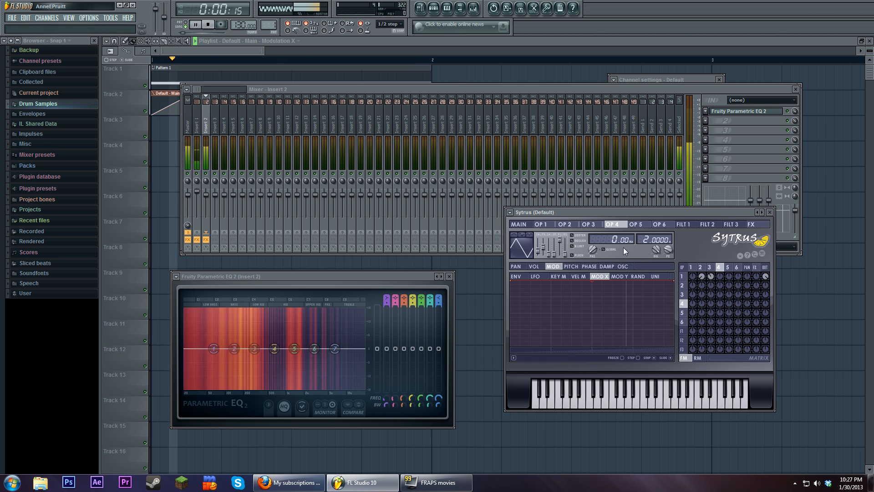
{"action": "left_click_drag", "start_coordinate": [720, 294], "coordinate": [719, 289]}
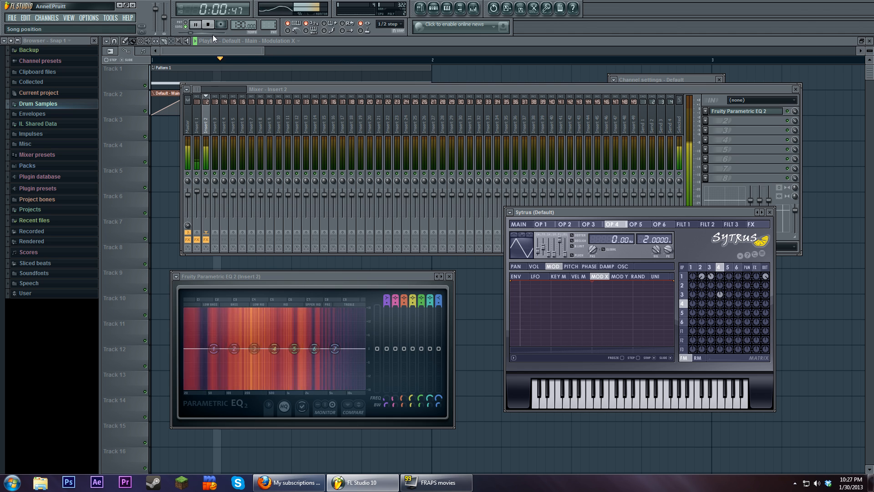
{"action": "key", "text": "space"}
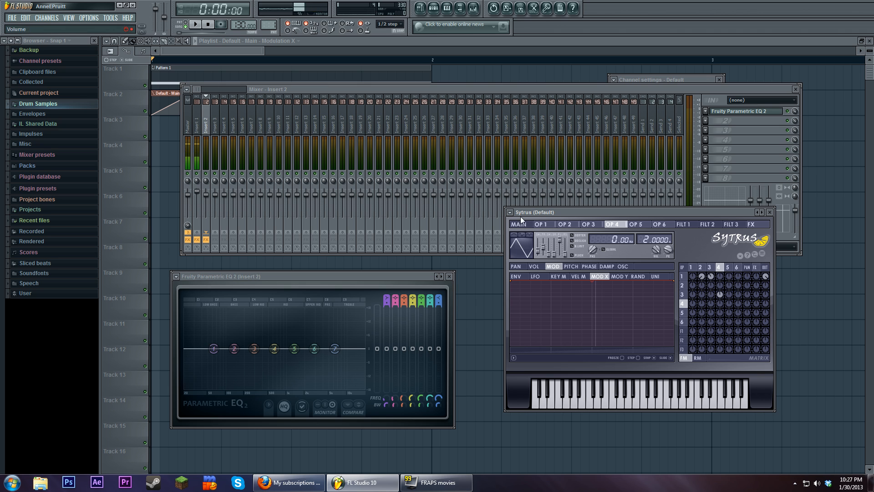
Remove the modulation coming from operators 4 and 3, and play the song with operator 2 alone to inspect the spectrum and Modulation X
{"action": "mouse_move", "coordinate": [602, 213]}
{"action": "left_mouse_down"}
{"action": "mouse_move", "coordinate": [592, 251]}
{"action": "mouse_move", "coordinate": [595, 200]}
{"action": "left_mouse_up"}
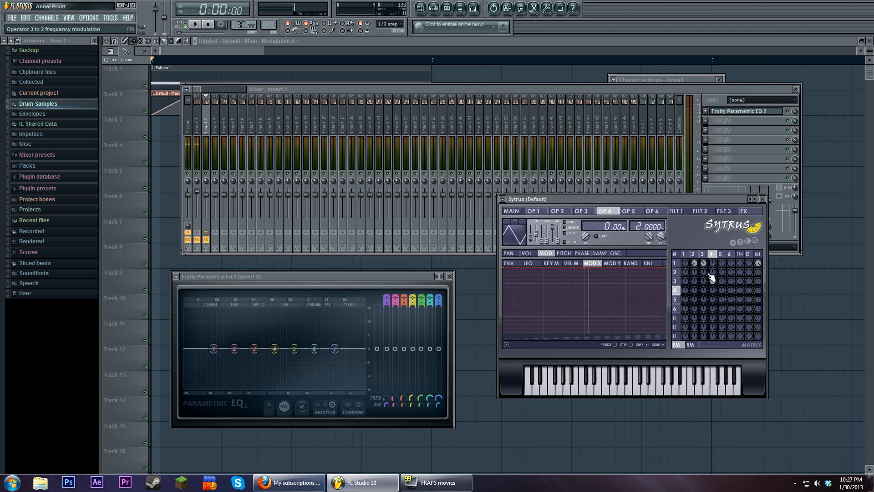
{"action": "left_click", "coordinate": [704, 254]}
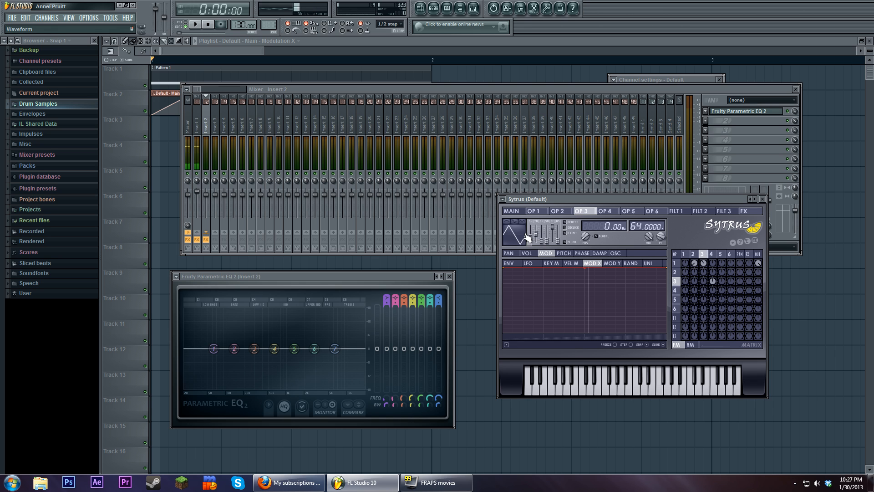
{"action": "left_click", "coordinate": [692, 254]}
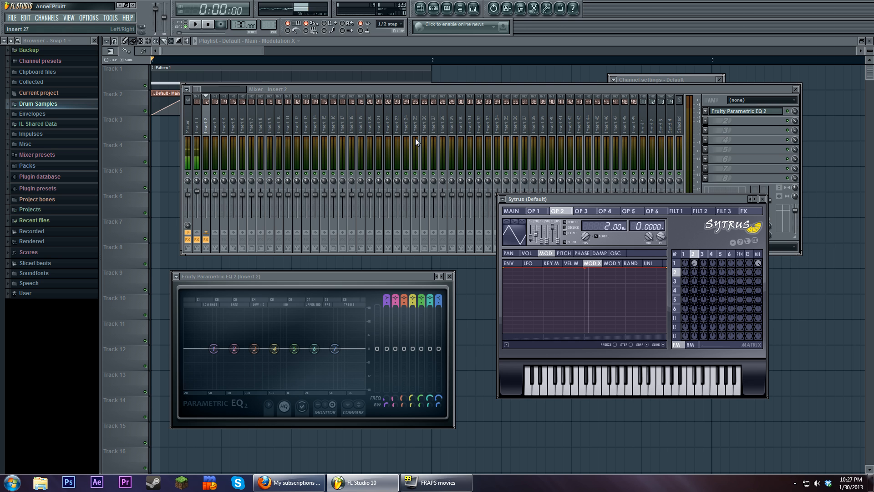
{"action": "key", "text": "space"}
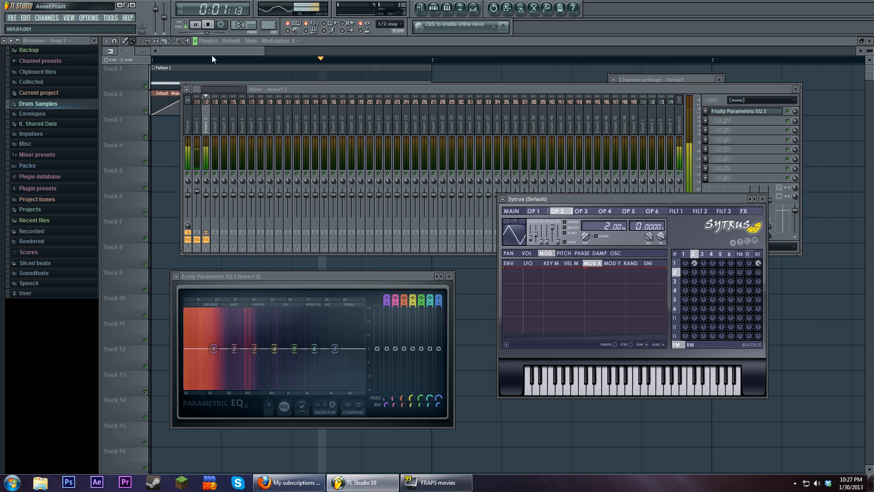
{"action": "left_click", "coordinate": [511, 211]}
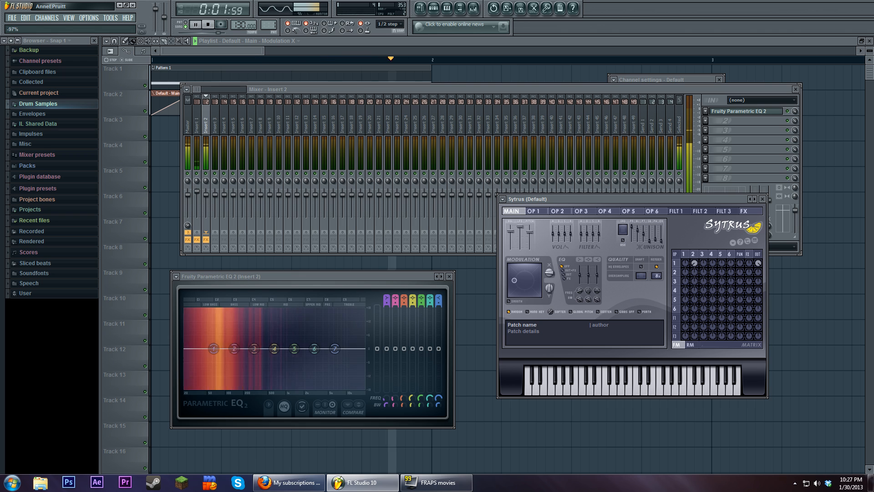
{"action": "key", "text": "space"}
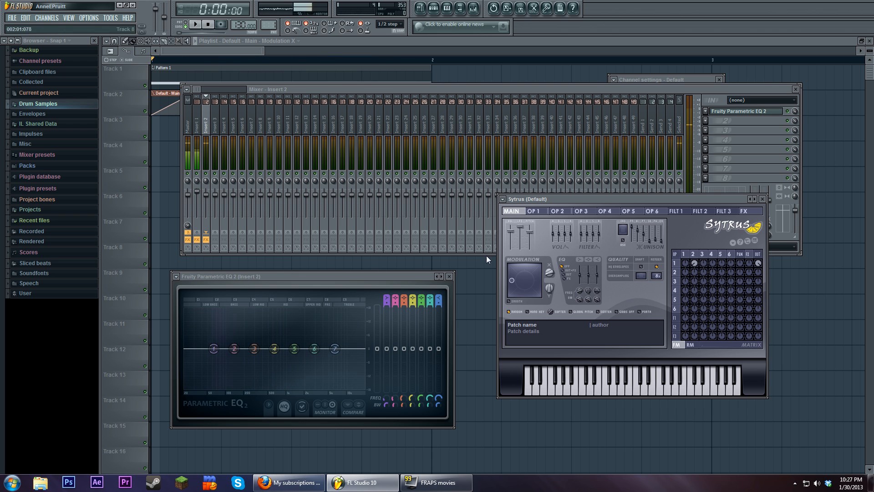
Delete the Modulation X automation clip from the playlist and reopen the Sytrus channel
{"action": "right_click", "coordinate": [166, 107]}
{"action": "left_click", "coordinate": [434, 10]}
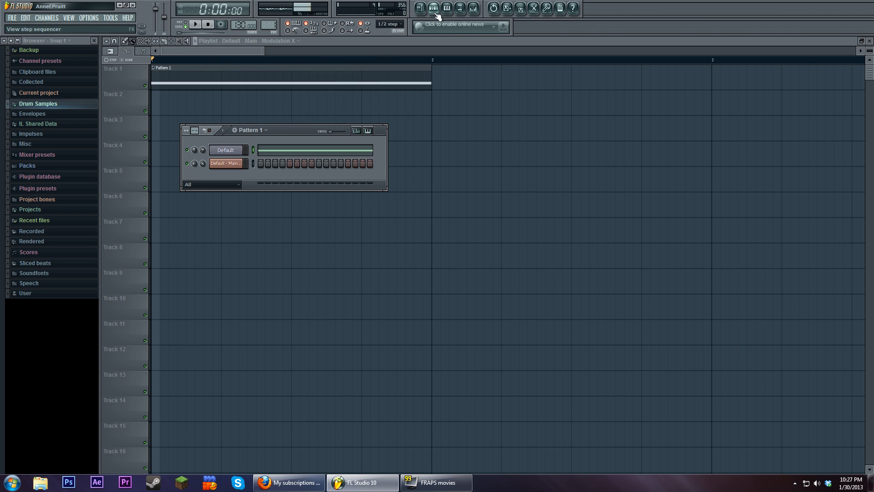
{"action": "left_click", "coordinate": [243, 148]}
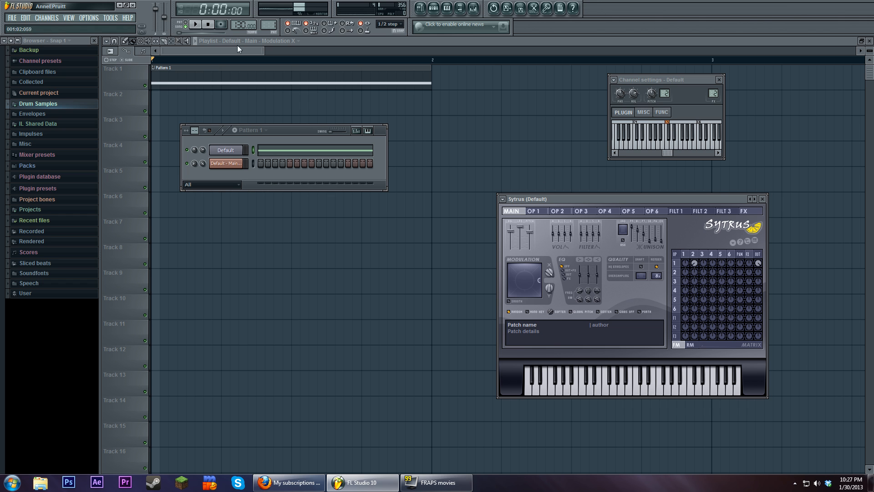
Centre the modulation pad and reopen the mixer track's Parametric EQ 2 beside Sytrus to view the spectrum during playback
{"action": "left_click", "coordinate": [195, 24]}
{"action": "double_click", "coordinate": [713, 94]}
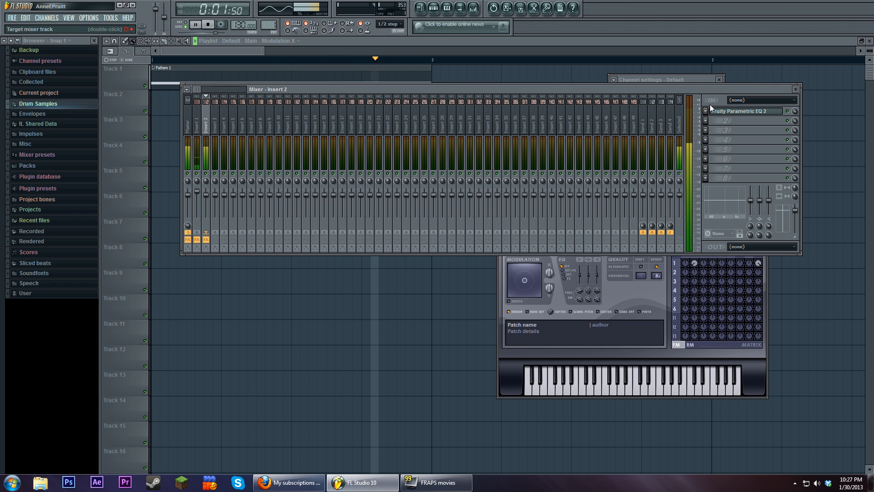
{"action": "left_click", "coordinate": [745, 112]}
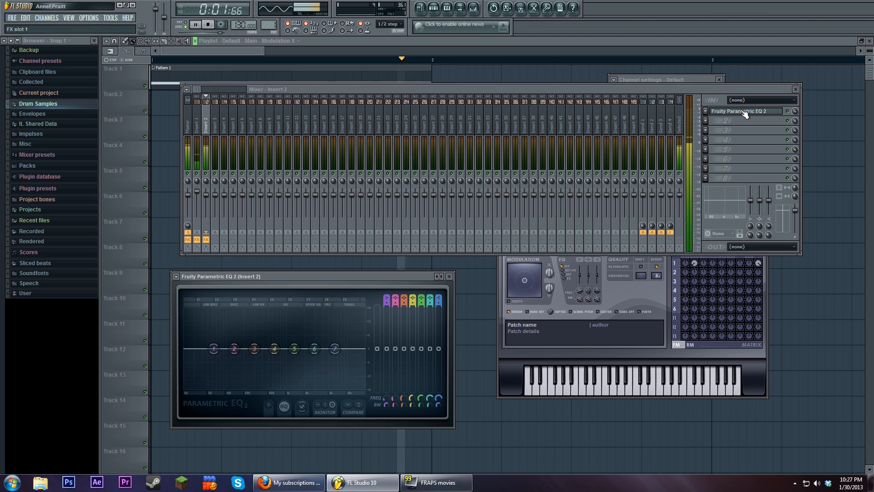
{"action": "left_click", "coordinate": [674, 340]}
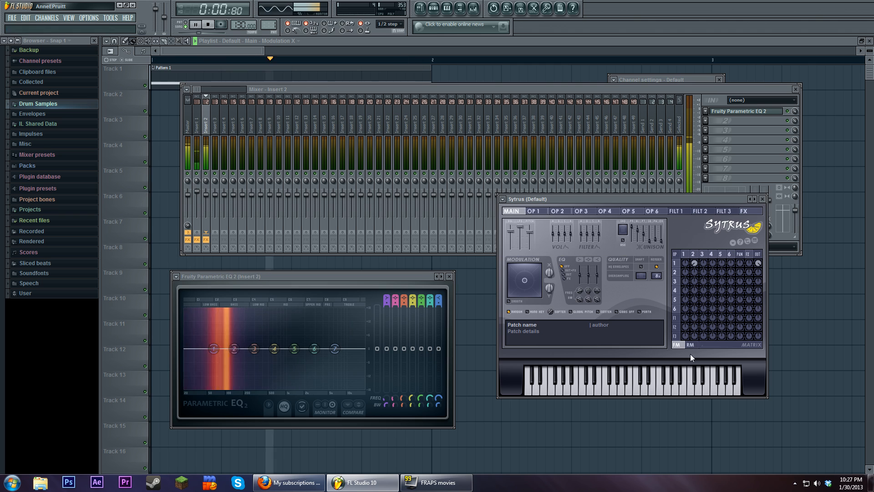
{"action": "left_click", "coordinate": [209, 25]}
Set operator 2 to a sine wave, adjust its modulation of operator 1 and play the song to check the spectrum
{"action": "left_click", "coordinate": [534, 210]}
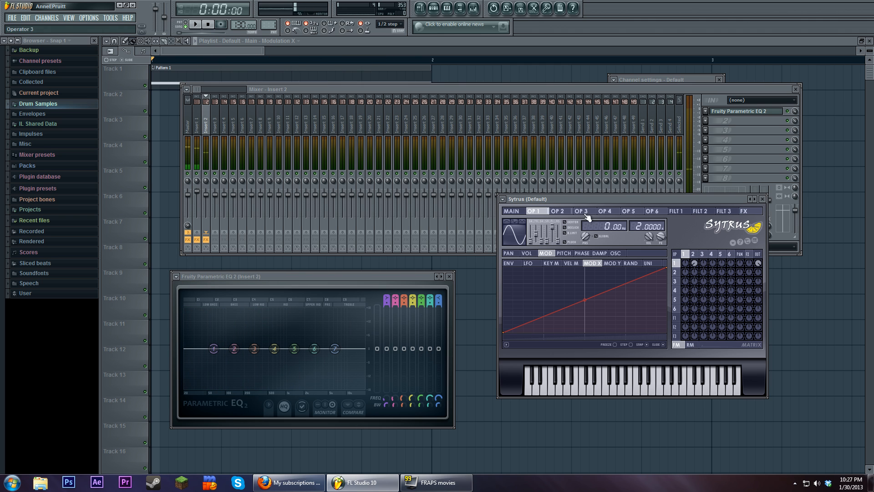
{"action": "left_click", "coordinate": [557, 211]}
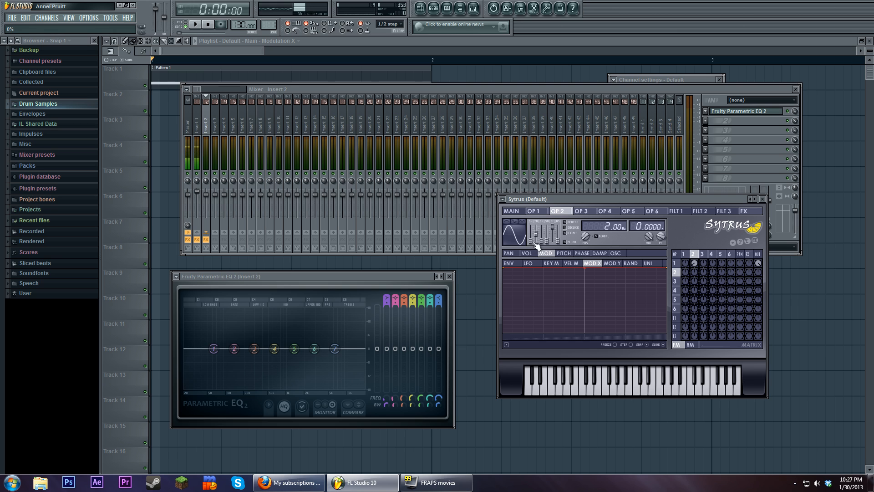
{"action": "left_click", "coordinate": [697, 264]}
{"action": "key", "text": "space"}
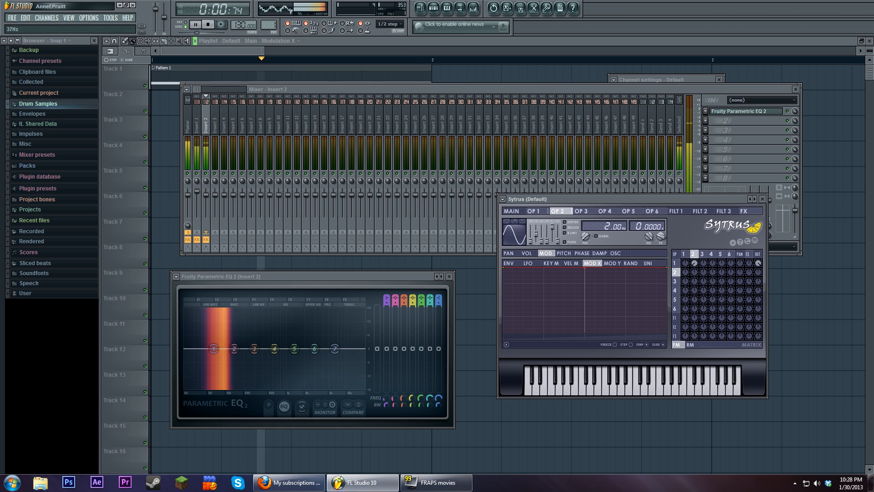
{"action": "key", "text": "space"}
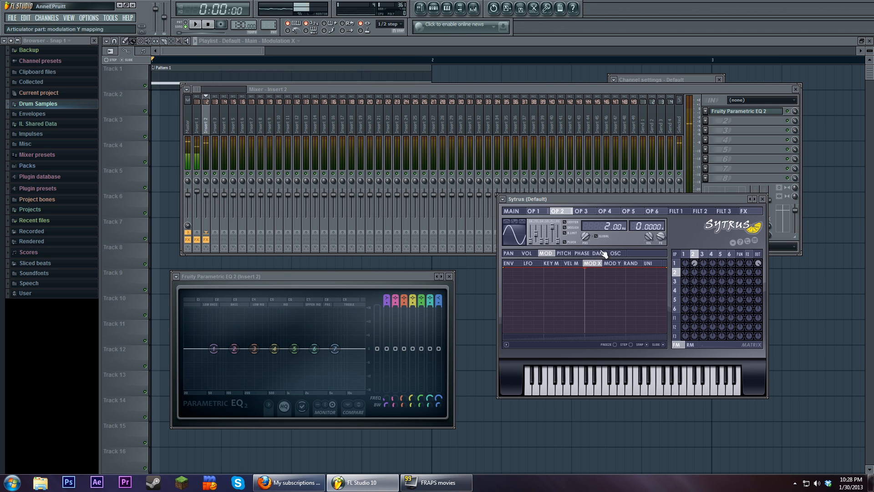
Raise operator 2's frequency offset to 4 Hz while watching the spectrum during playback
{"action": "left_click", "coordinate": [197, 25]}
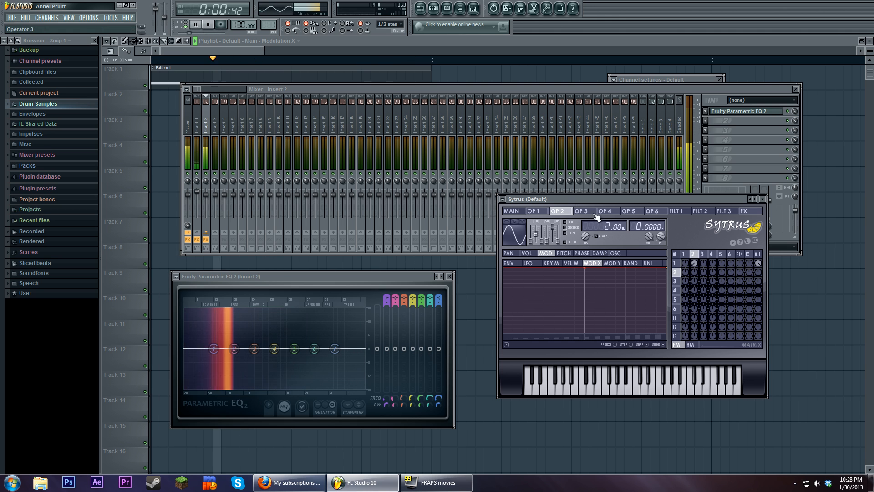
{"action": "mouse_move", "coordinate": [609, 226]}
{"action": "left_mouse_down"}
{"action": "mouse_move", "coordinate": [609, 173]}
{"action": "mouse_move", "coordinate": [605, 244]}
{"action": "mouse_move", "coordinate": [603, 219]}
{"action": "left_mouse_up"}
{"action": "left_click", "coordinate": [208, 24]}
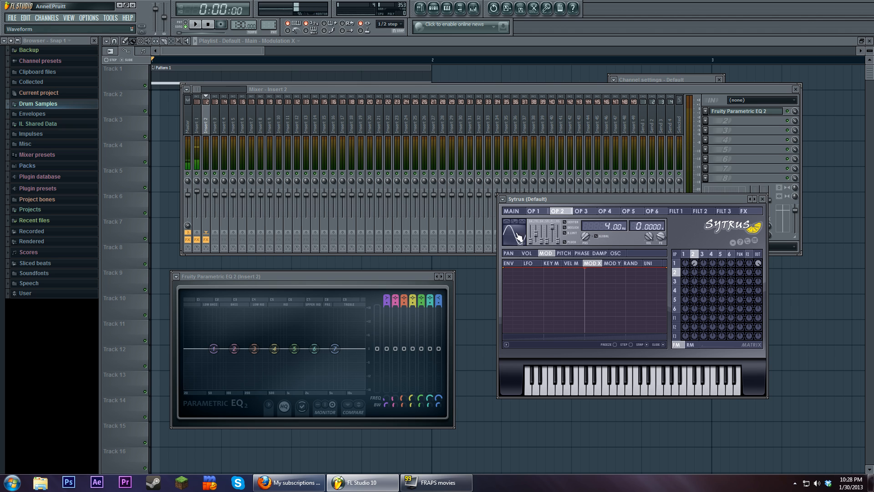
Switch operator 2 to a triangle wave and set its frequency offset to 3 Hz while the song plays
{"action": "left_click", "coordinate": [202, 26]}
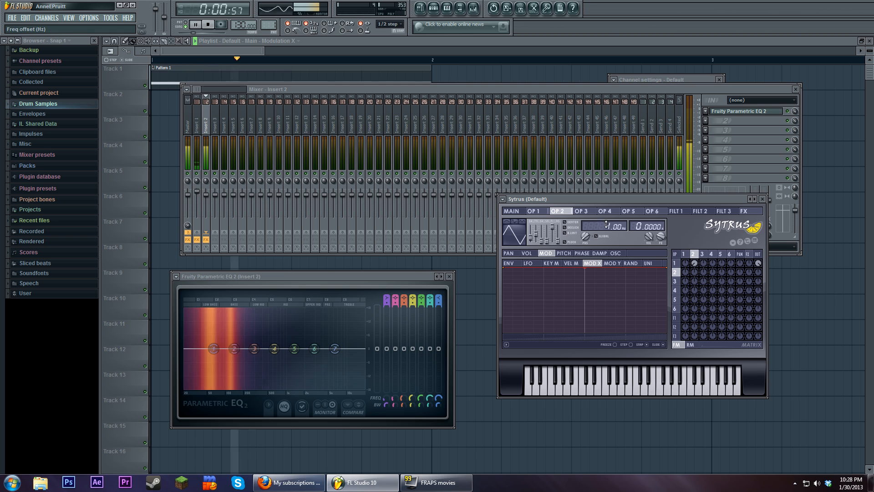
{"action": "left_click_drag", "start_coordinate": [609, 226], "coordinate": [609, 228]}
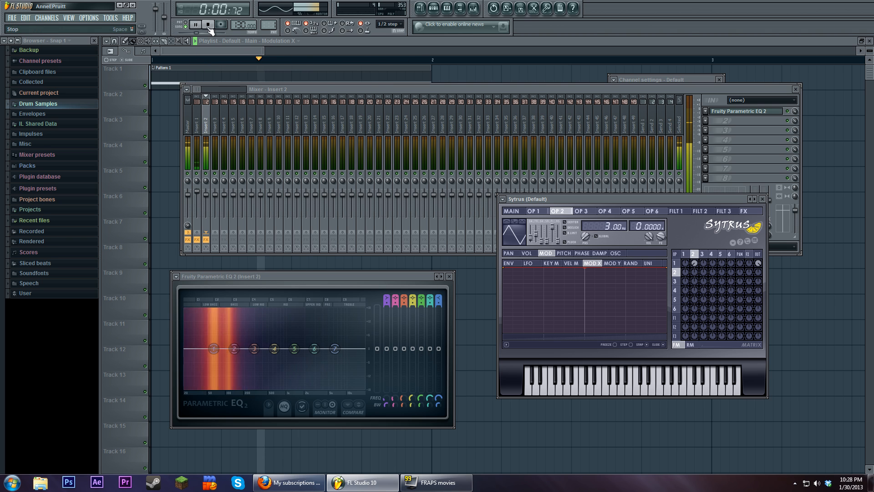
{"action": "key", "text": "space"}
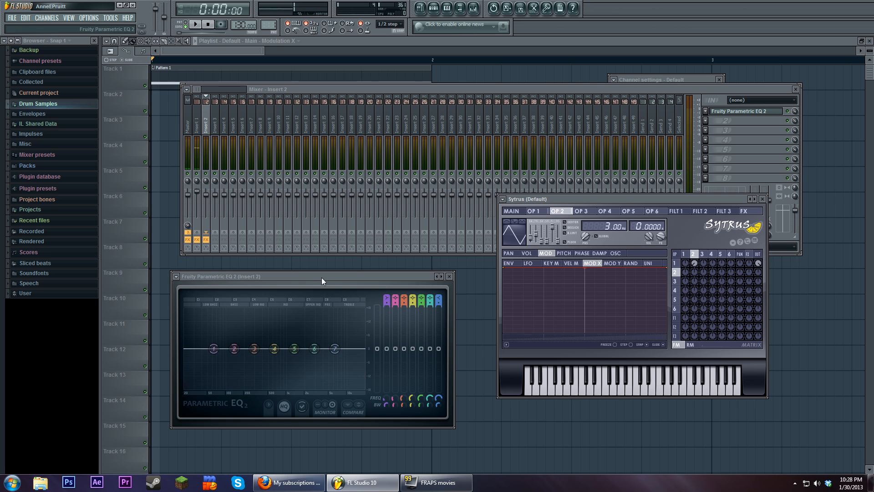
Shift the Parametric EQ 2 window slightly, return operator 2 to a sine wave and play the song to view its spectrum
{"action": "left_click_drag", "start_coordinate": [321, 277], "coordinate": [328, 279]}
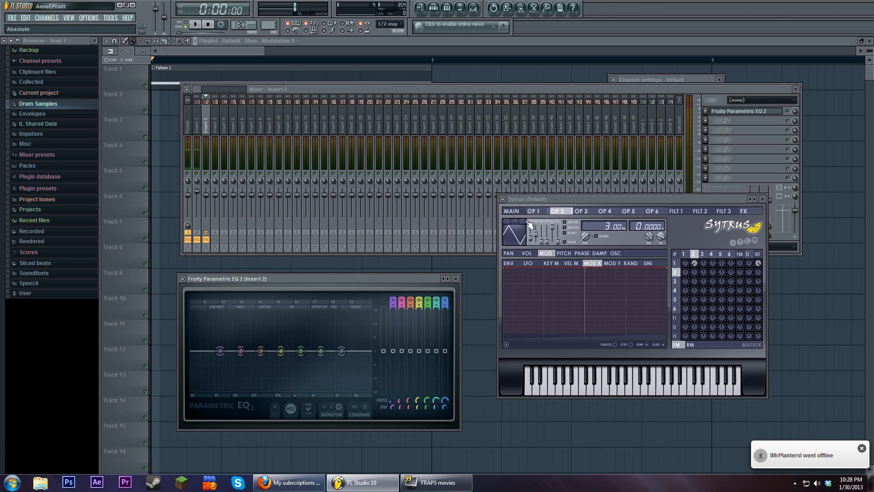
{"action": "mouse_move", "coordinate": [531, 238]}
{"action": "left_mouse_down"}
{"action": "mouse_move", "coordinate": [532, 230]}
{"action": "mouse_move", "coordinate": [533, 238]}
{"action": "left_mouse_up"}
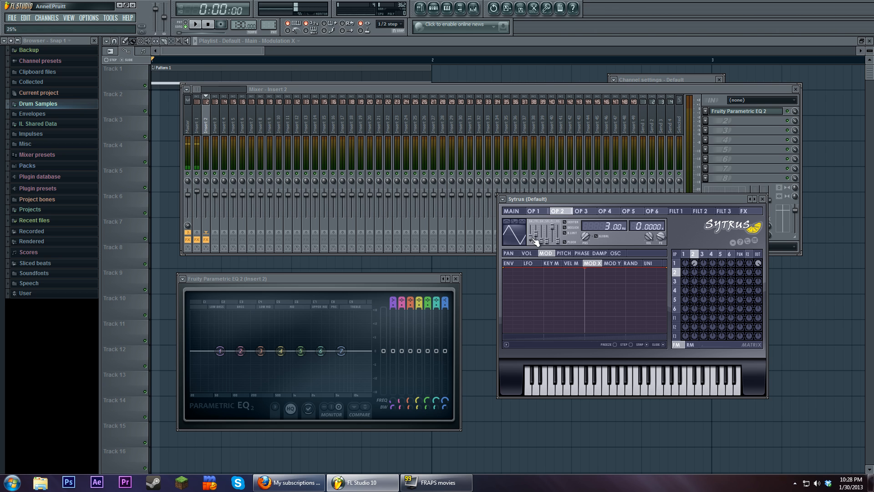
{"action": "left_click_drag", "start_coordinate": [535, 240], "coordinate": [537, 248]}
{"action": "left_click", "coordinate": [200, 25]}
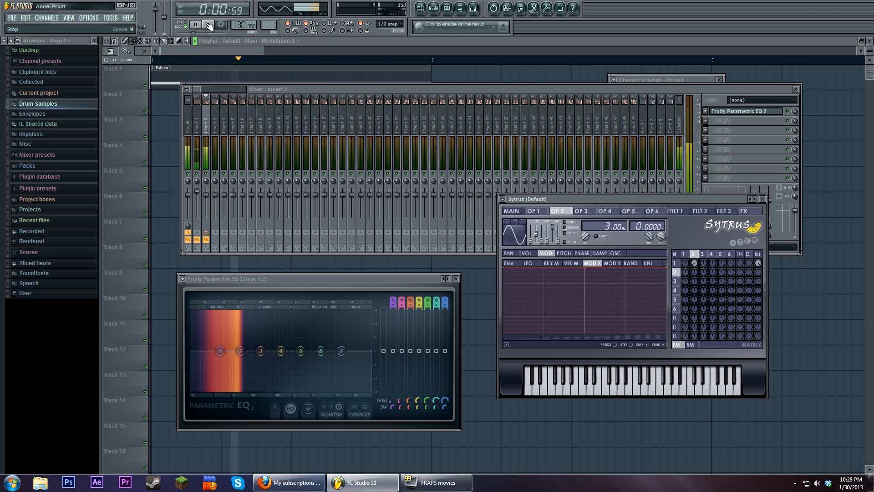
{"action": "left_click", "coordinate": [209, 25]}
Set operator 2 back to a triangle wave and play the song to compare its spectrum with the sine
{"action": "left_click_drag", "start_coordinate": [543, 247], "coordinate": [542, 238]}
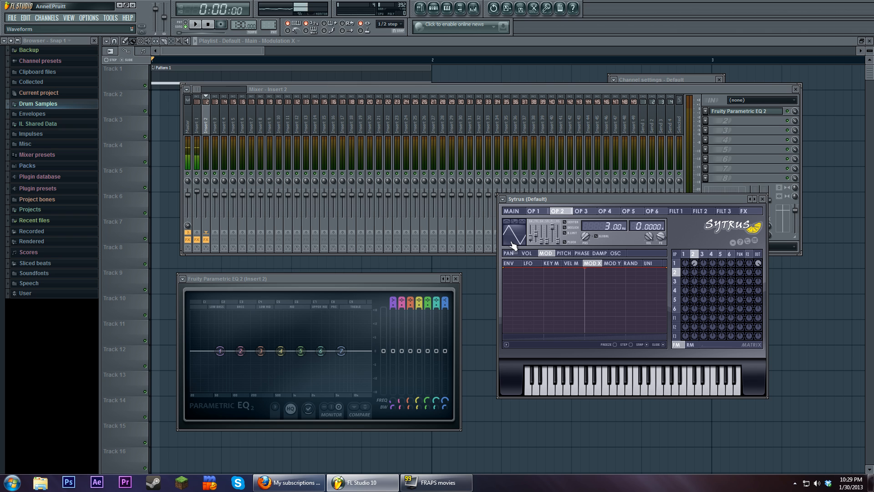
{"action": "left_click", "coordinate": [195, 25]}
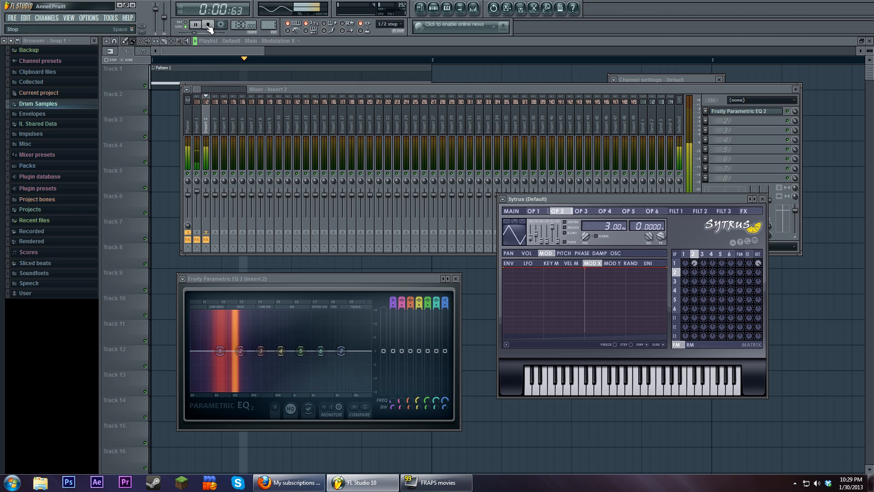
{"action": "left_click", "coordinate": [208, 25]}
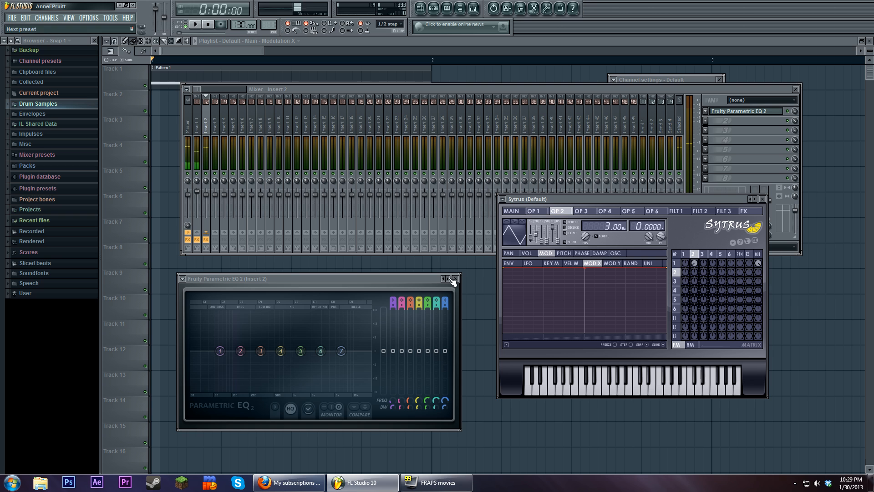
Set operator 2's waveform shape to 75% and play the song to inspect the resulting spectrum
{"action": "left_click_drag", "start_coordinate": [530, 237], "coordinate": [531, 234]}
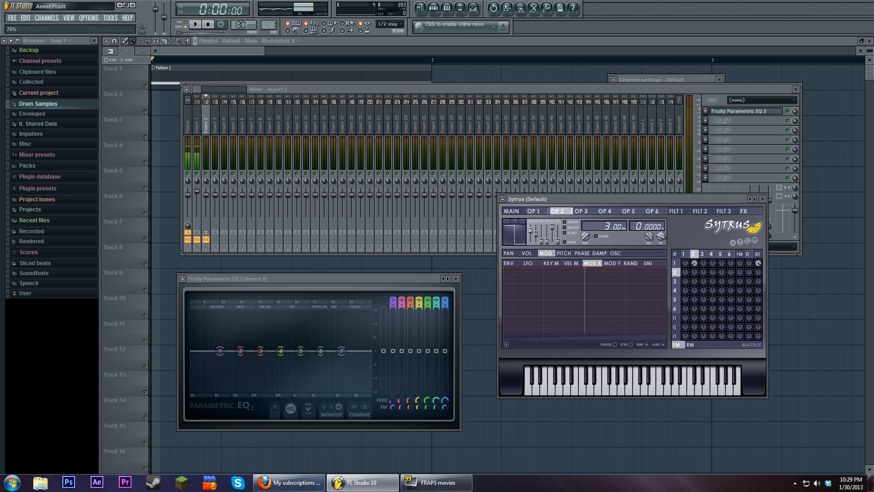
{"action": "left_click", "coordinate": [195, 25]}
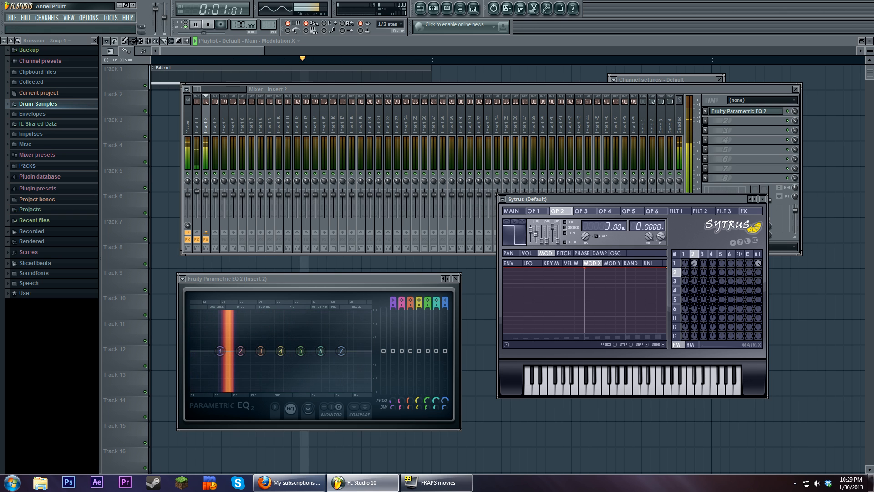
{"action": "left_click", "coordinate": [212, 27]}
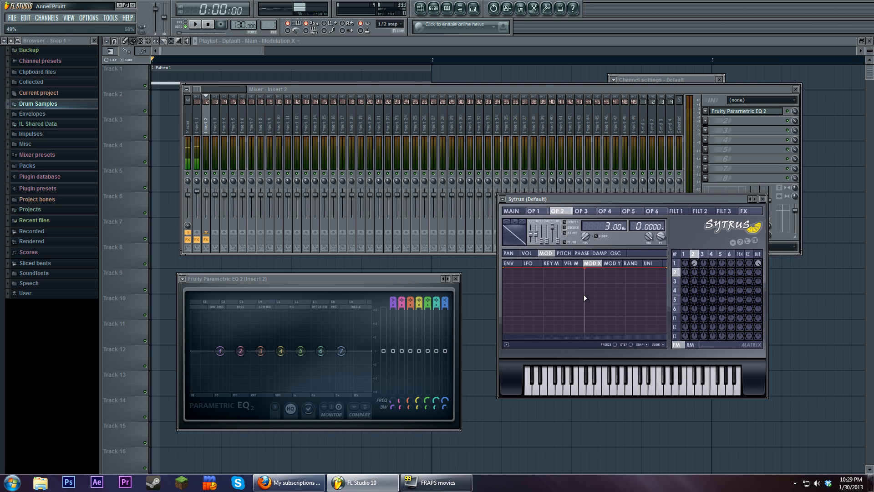
Return operator 2 to a triangle wave, add operator 3 as a frequency modulator of operator 1, and select operator 4
{"action": "mouse_move", "coordinate": [530, 238]}
{"action": "left_mouse_down"}
{"action": "mouse_move", "coordinate": [531, 230]}
{"action": "mouse_move", "coordinate": [535, 246]}
{"action": "left_mouse_up"}
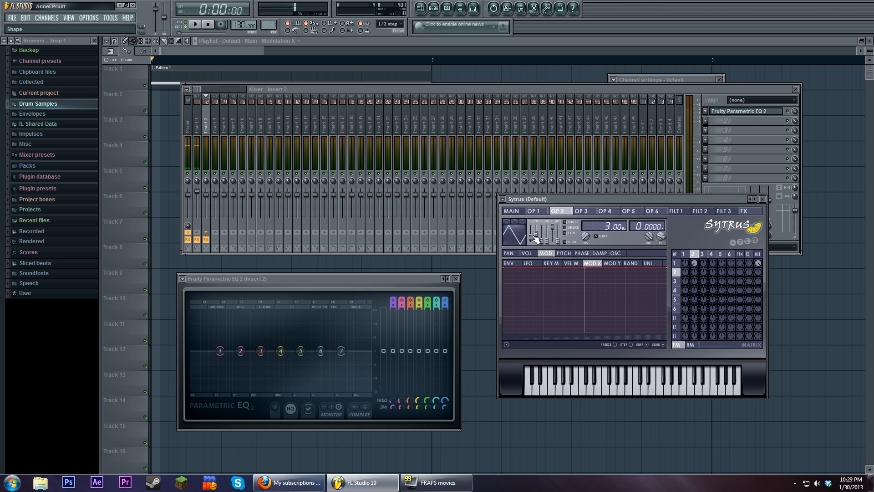
{"action": "left_click_drag", "start_coordinate": [693, 201], "coordinate": [681, 213]}
{"action": "left_click", "coordinate": [691, 267]}
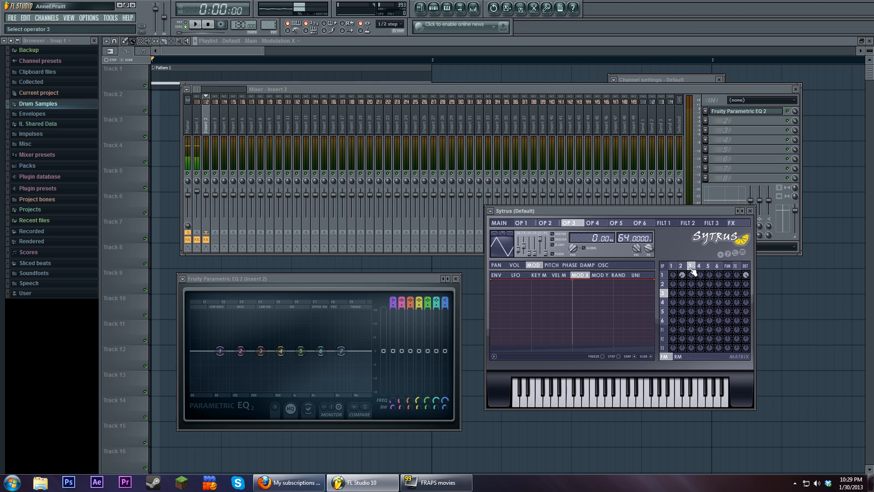
{"action": "left_click", "coordinate": [700, 266]}
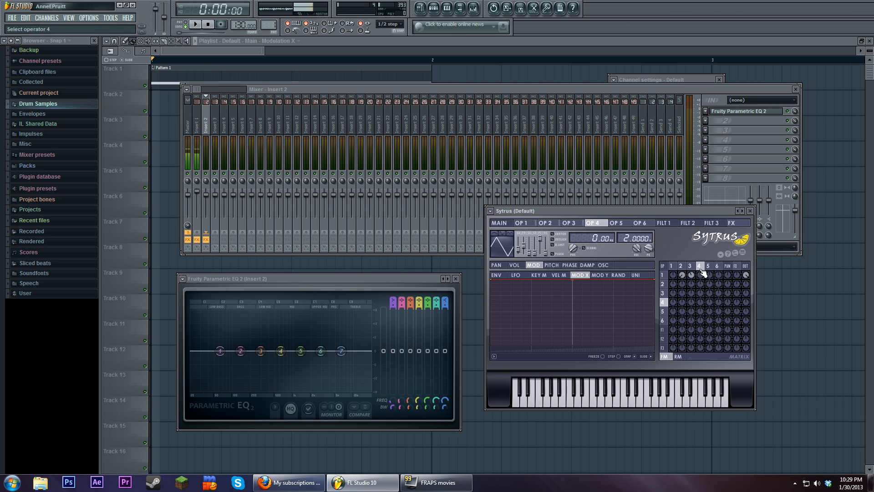
{"action": "left_click", "coordinate": [664, 293]}
{"action": "left_click", "coordinate": [701, 268]}
Bring the step sequencer and playlist into view, reopen the Default channel's Sytrus, place it beside them and play the song briefly
{"action": "left_click", "coordinate": [435, 8]}
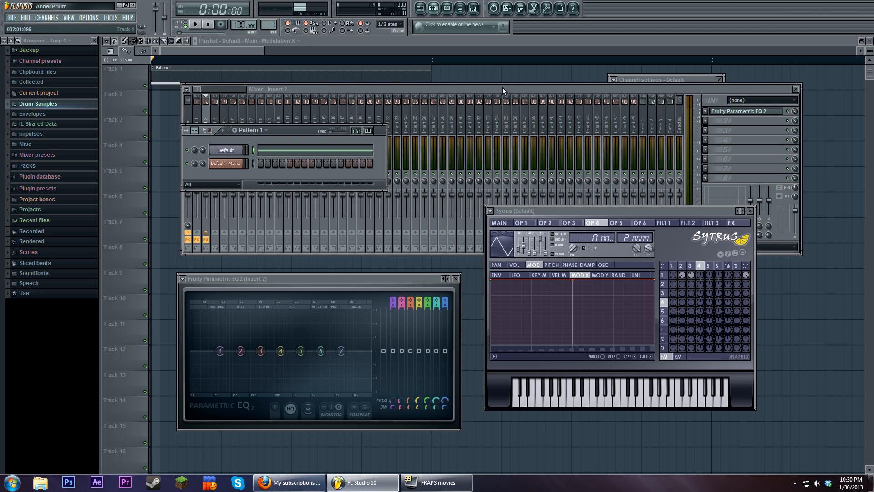
{"action": "left_click", "coordinate": [238, 164]}
{"action": "left_click_drag", "start_coordinate": [164, 106], "coordinate": [153, 95]}
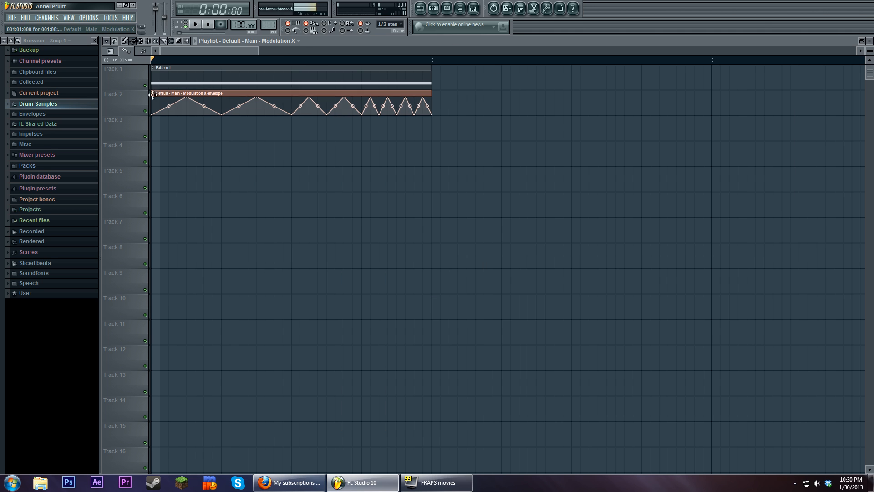
{"action": "left_click", "coordinate": [434, 9]}
{"action": "left_click", "coordinate": [236, 150]}
{"action": "left_click", "coordinate": [235, 150]}
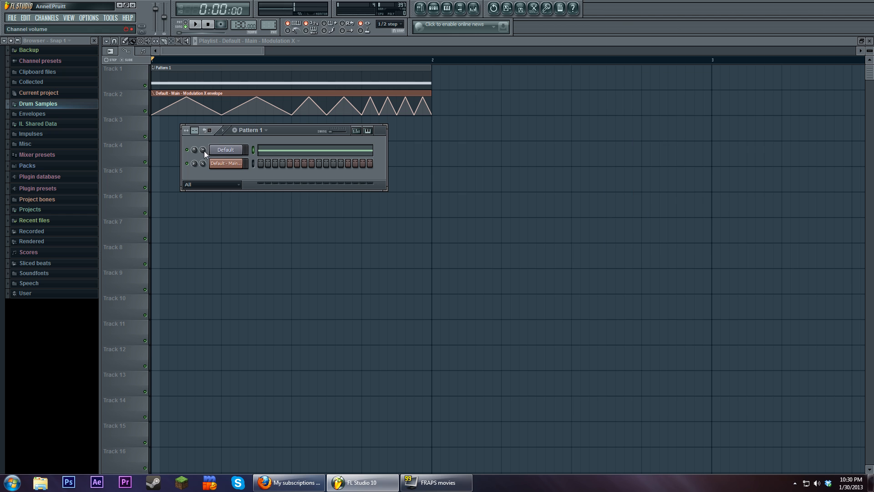
{"action": "left_click", "coordinate": [226, 150]}
{"action": "left_click_drag", "start_coordinate": [654, 212], "coordinate": [603, 201]}
{"action": "left_click", "coordinate": [195, 24]}
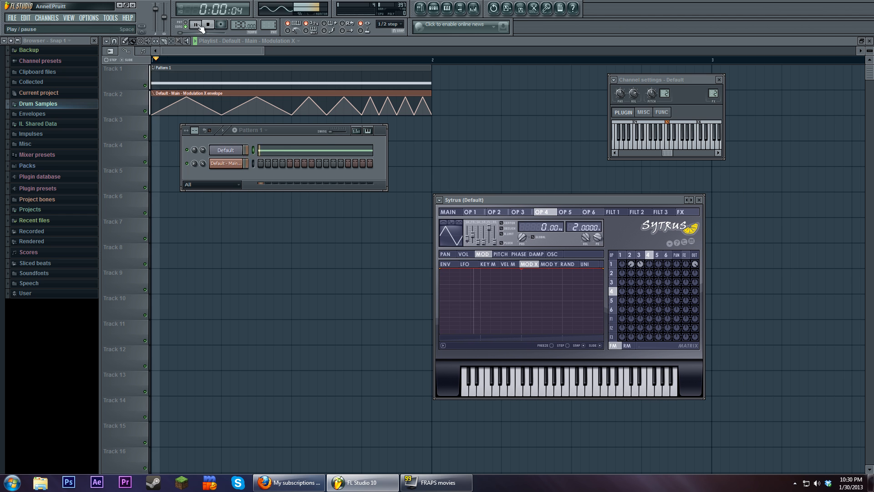
{"action": "left_click", "coordinate": [207, 25]}
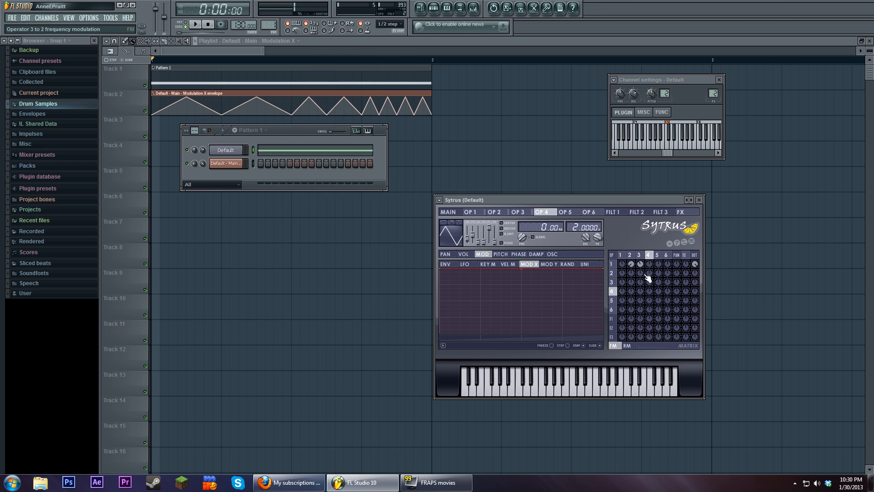
Add frequency modulation from operator 4 to operator 3 and change operator 4 to a triangle wave while the song plays
{"action": "left_click", "coordinate": [630, 255]}
{"action": "key", "text": "space"}
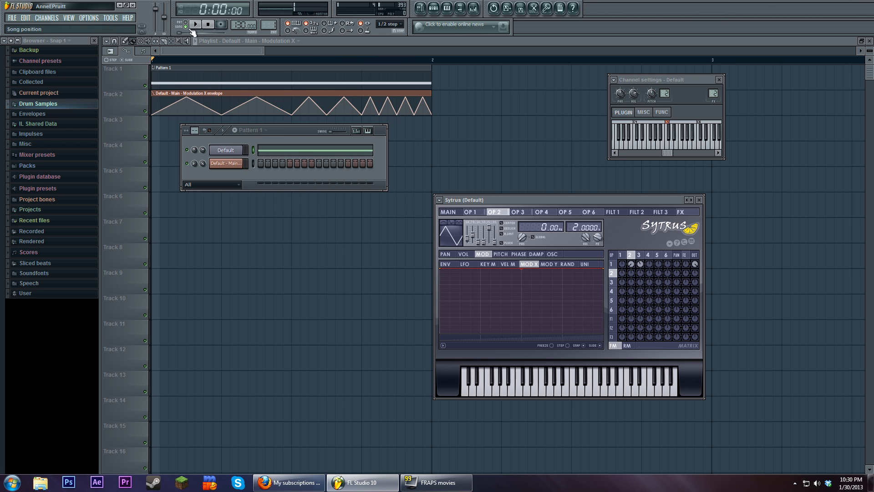
{"action": "left_click", "coordinate": [449, 214]}
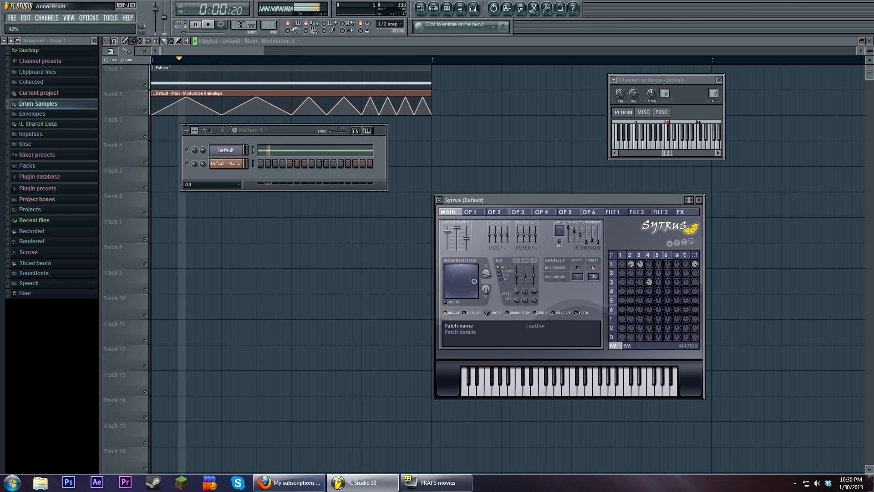
{"action": "left_click", "coordinate": [648, 254]}
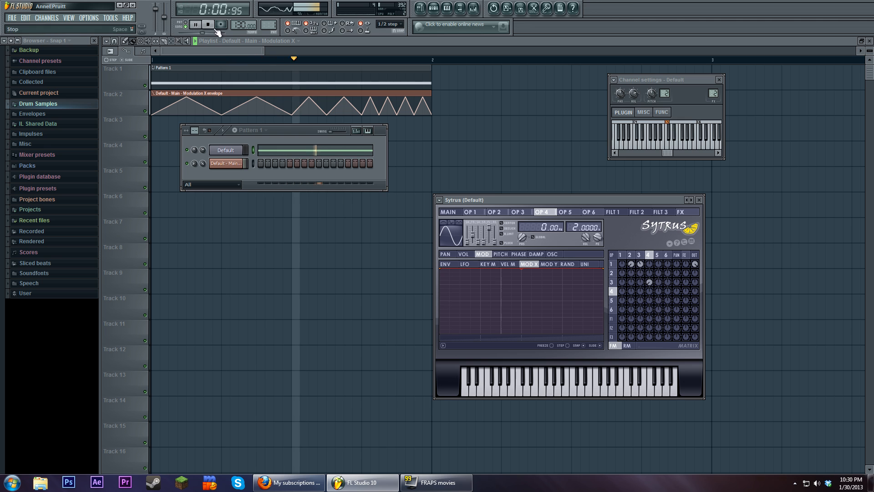
{"action": "left_click_drag", "start_coordinate": [470, 246], "coordinate": [471, 235]}
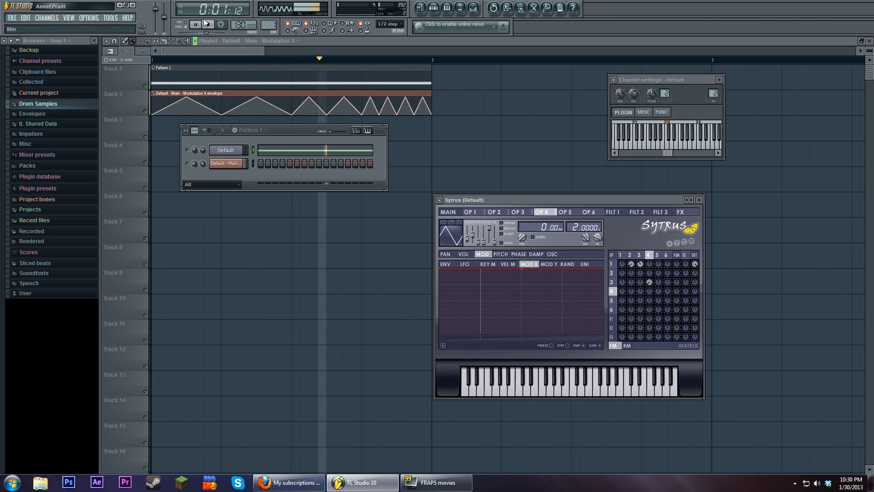
{"action": "key", "text": "space"}
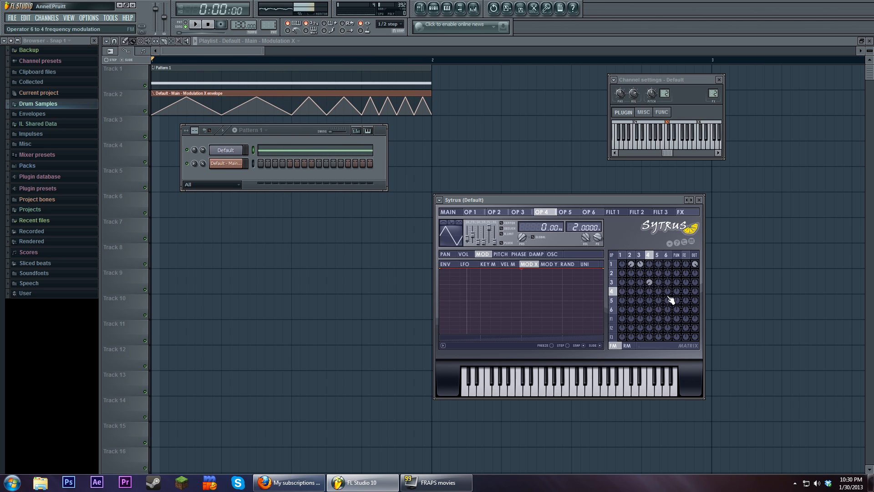
Try adding frequency modulation from operator 5 to operator 4 while the song plays
{"action": "left_click", "coordinate": [657, 256]}
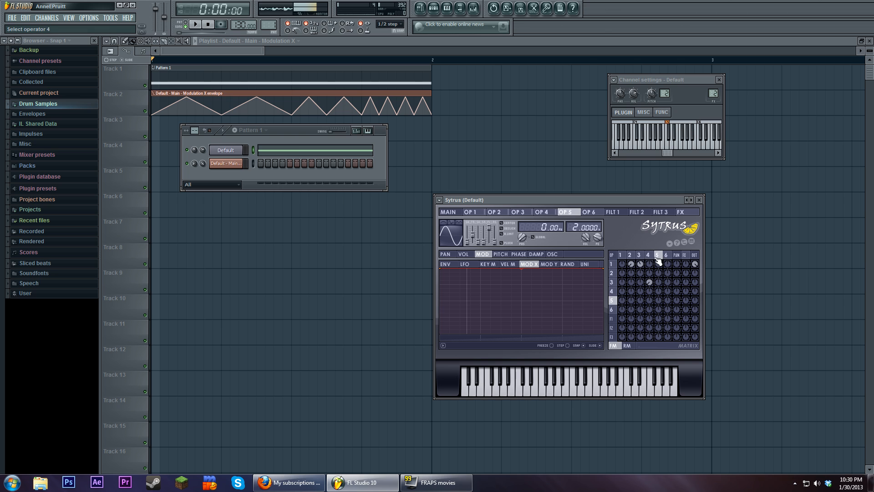
{"action": "left_click", "coordinate": [653, 257]}
{"action": "left_click", "coordinate": [657, 256]}
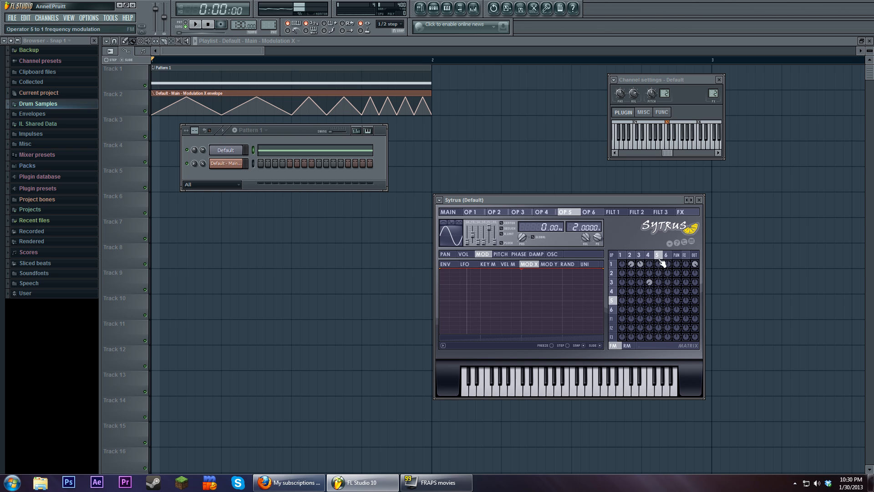
{"action": "left_click", "coordinate": [654, 256]}
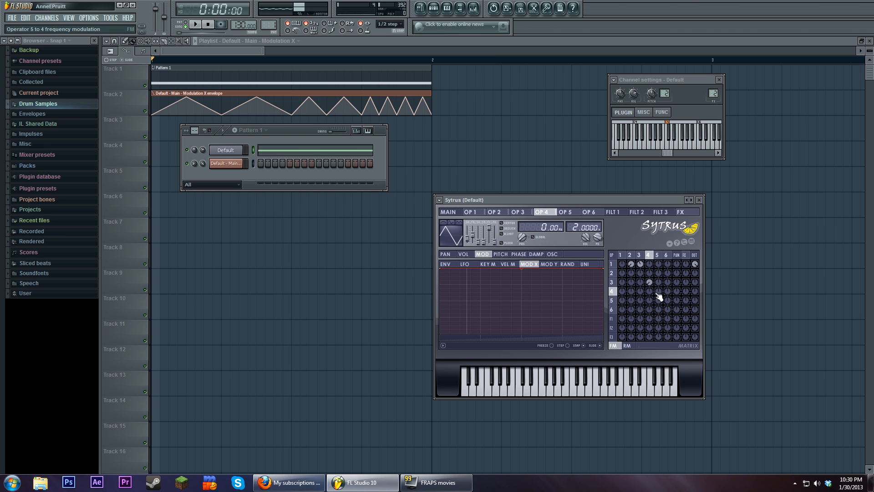
{"action": "left_click", "coordinate": [202, 24]}
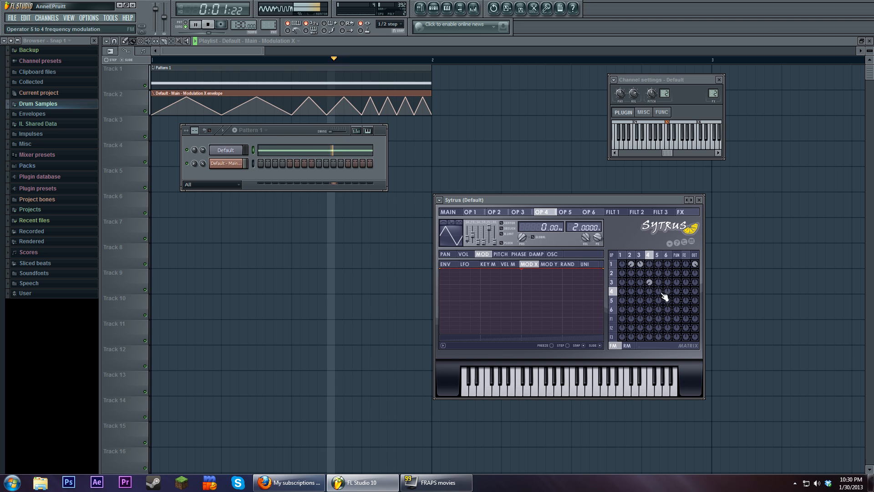
{"action": "mouse_move", "coordinate": [658, 291]}
{"action": "left_mouse_down"}
{"action": "mouse_move", "coordinate": [659, 301]}
{"action": "mouse_move", "coordinate": [658, 281]}
{"action": "mouse_move", "coordinate": [668, 309]}
{"action": "mouse_move", "coordinate": [667, 294]}
{"action": "left_mouse_up"}
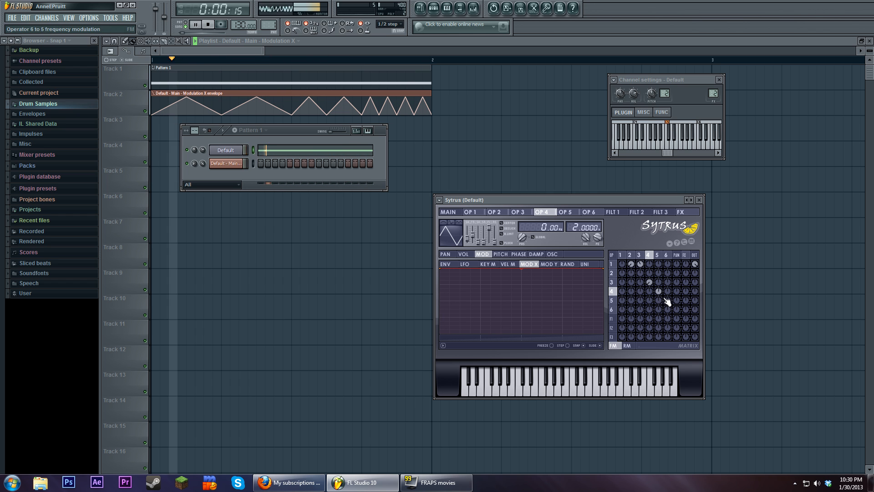
{"action": "left_click", "coordinate": [208, 24]}
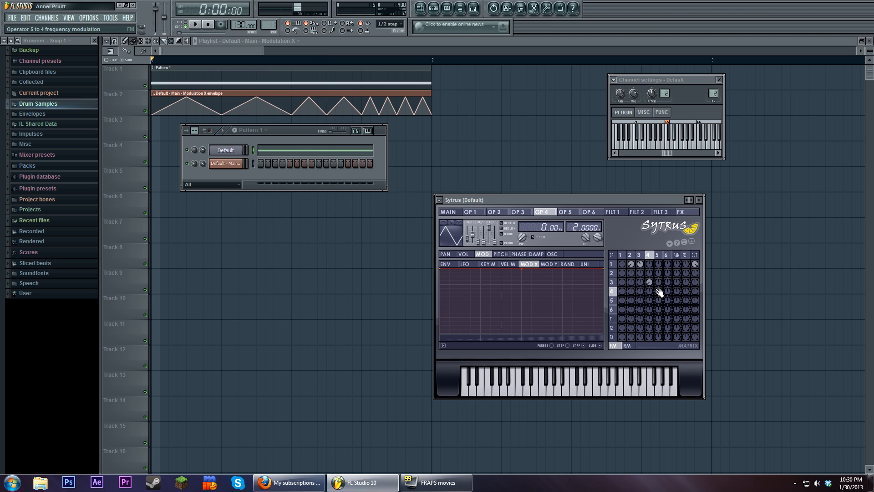
Review operators 3 and 4, and lower the starting point of operator 1's Mod X envelope
{"action": "left_click", "coordinate": [640, 256]}
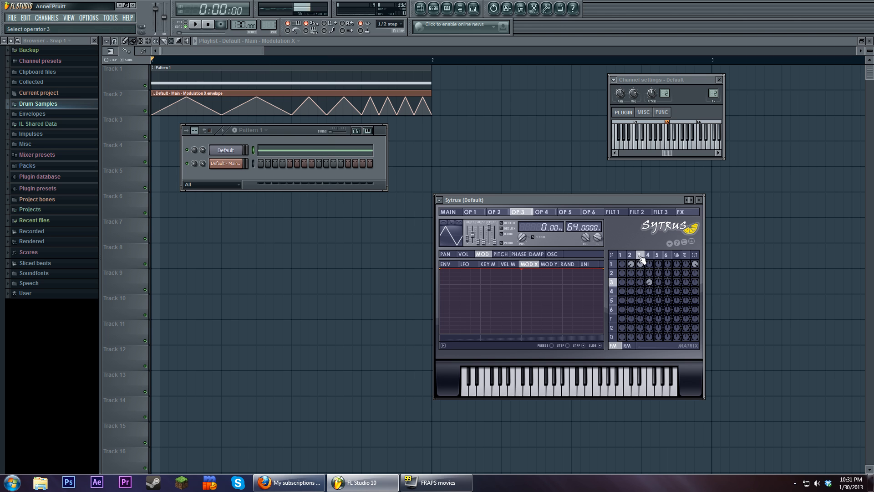
{"action": "left_click", "coordinate": [648, 256]}
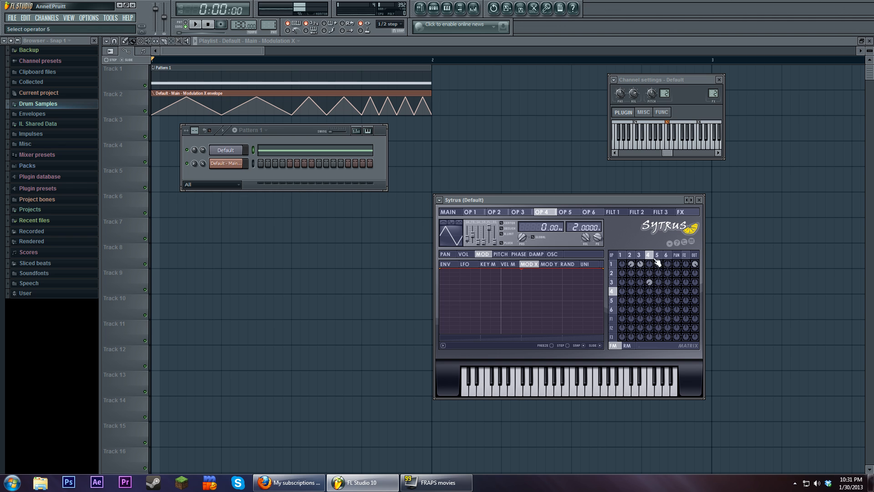
{"action": "left_click", "coordinate": [622, 256]}
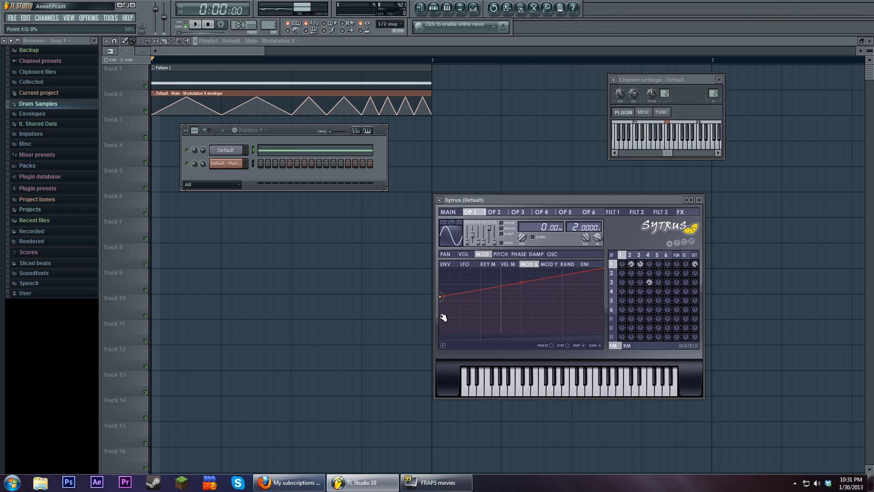
Lower the starting point of operator 3's Mod Y envelope and create an automation clip for Sytrus's Modulation Y
{"action": "left_click", "coordinate": [639, 255]}
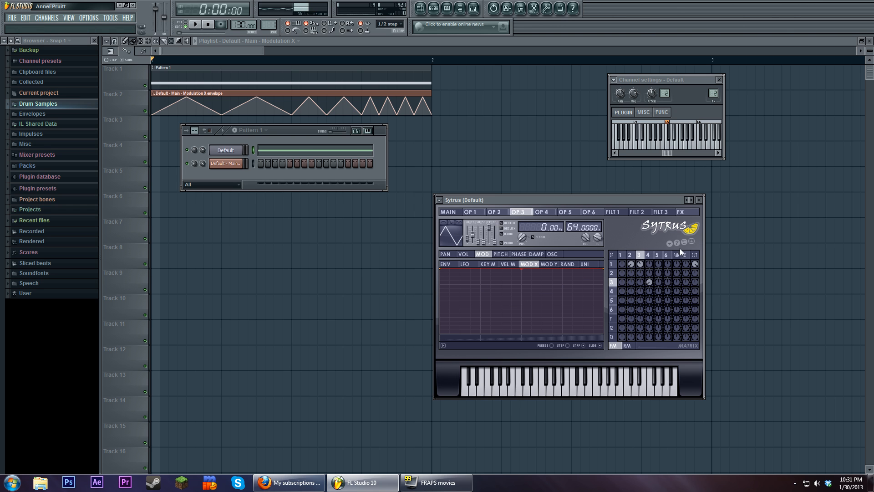
{"action": "left_click", "coordinate": [551, 264]}
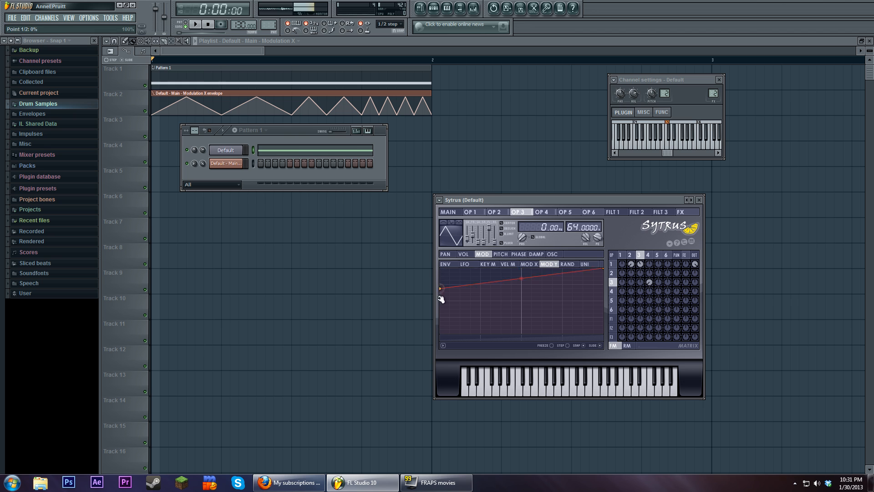
{"action": "left_click", "coordinate": [448, 212]}
{"action": "right_click", "coordinate": [487, 288]}
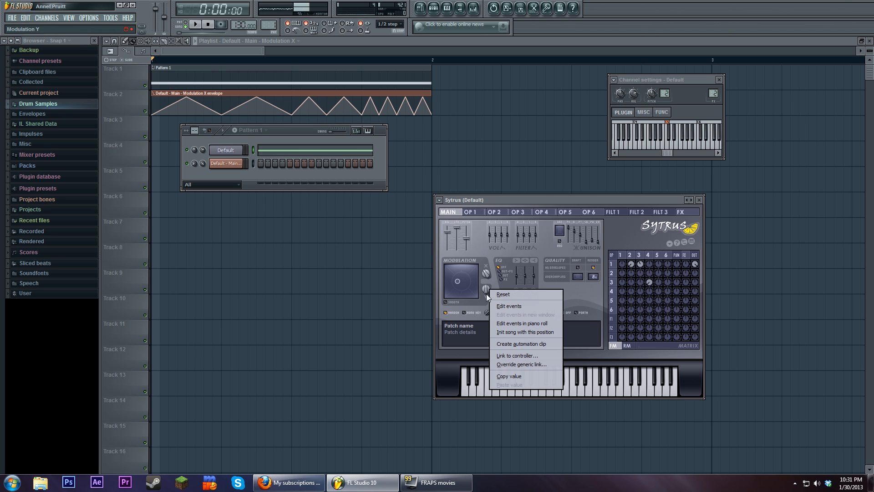
{"action": "left_click", "coordinate": [520, 343]}
Shape the Modulation Y clip: minimum for the first quarter, maximum from the midpoint to three quarters, a dip, and maximum at the end
{"action": "key", "text": "F12"}
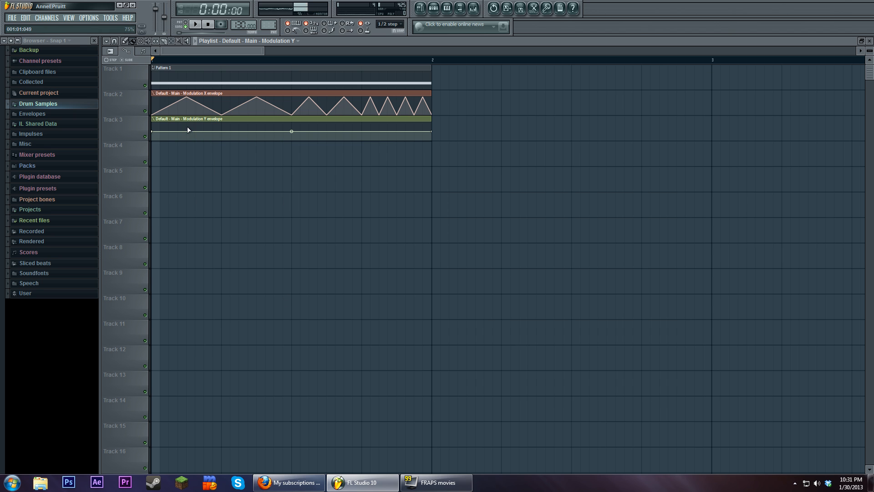
{"action": "left_click_drag", "start_coordinate": [154, 130], "coordinate": [154, 142]}
{"action": "right_click", "coordinate": [223, 138]}
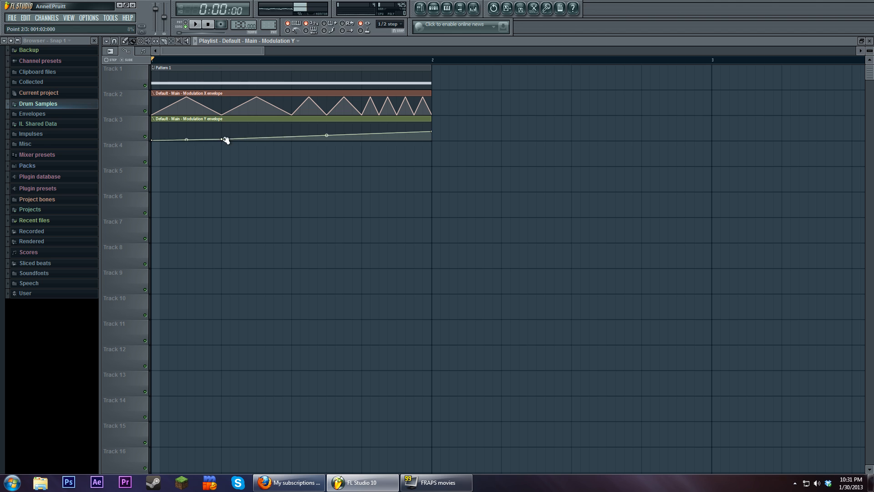
{"action": "right_click", "coordinate": [293, 125]}
{"action": "right_click", "coordinate": [362, 124]}
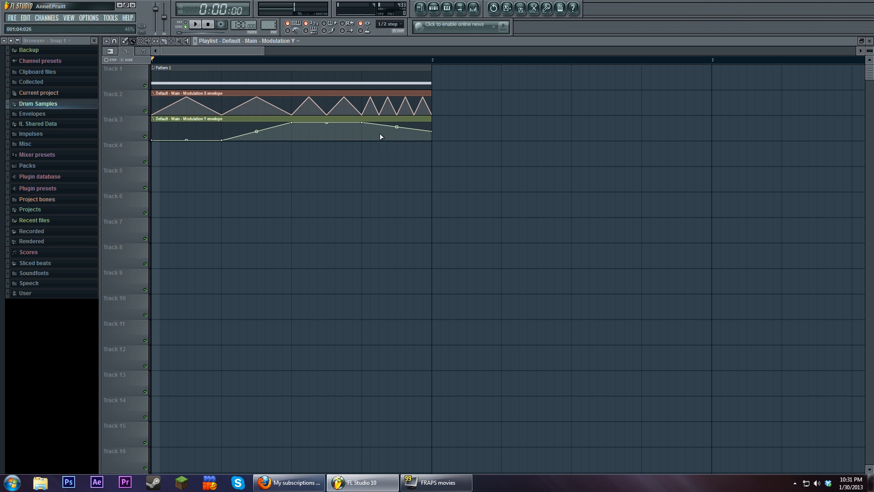
{"action": "left_click_drag", "start_coordinate": [400, 136], "coordinate": [433, 113]}
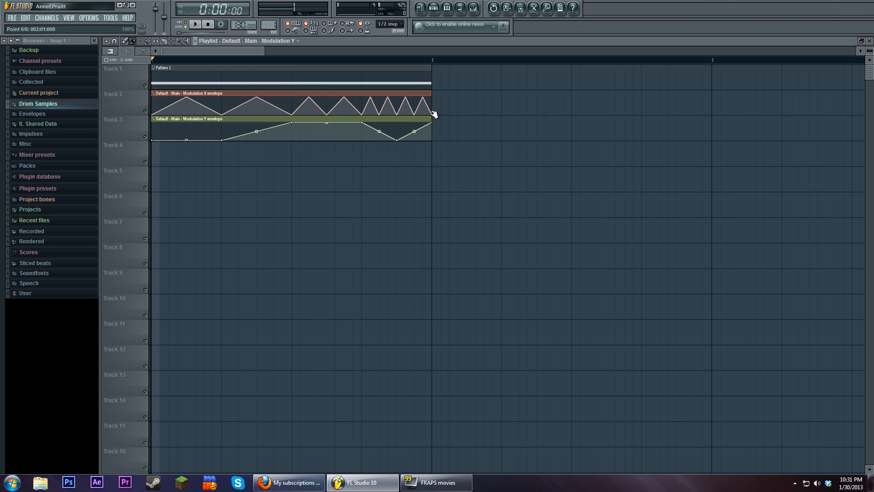
Play the song with both modulation clips, reopen Sytrus and return operator 4 to a sine wave before stopping playback
{"action": "left_click", "coordinate": [199, 26]}
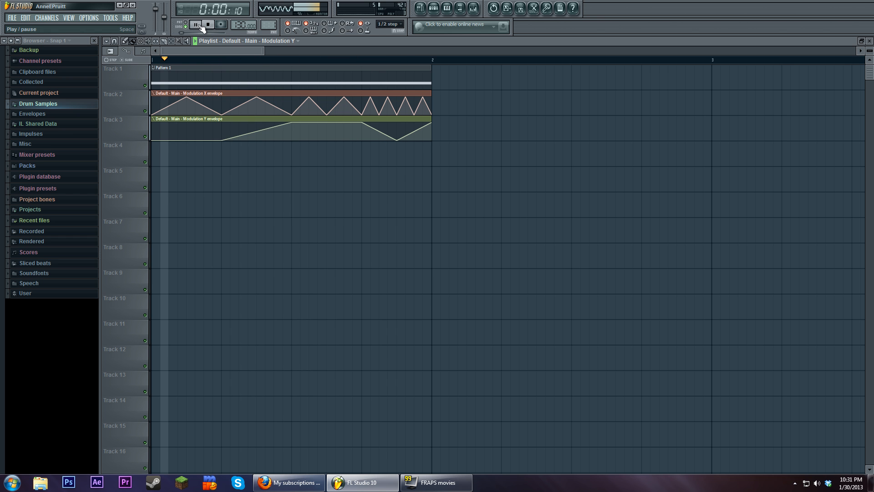
{"action": "left_click", "coordinate": [433, 8]}
{"action": "left_click", "coordinate": [226, 150]}
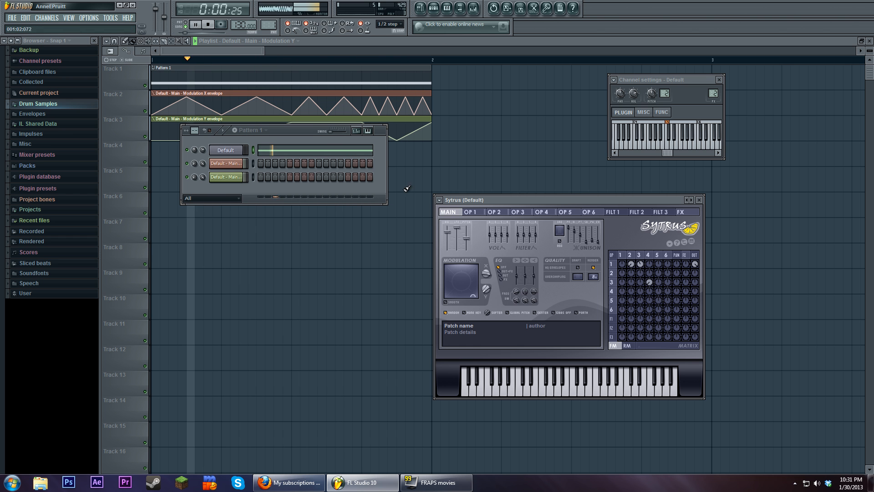
{"action": "left_click", "coordinate": [657, 256]}
{"action": "left_click", "coordinate": [649, 255]}
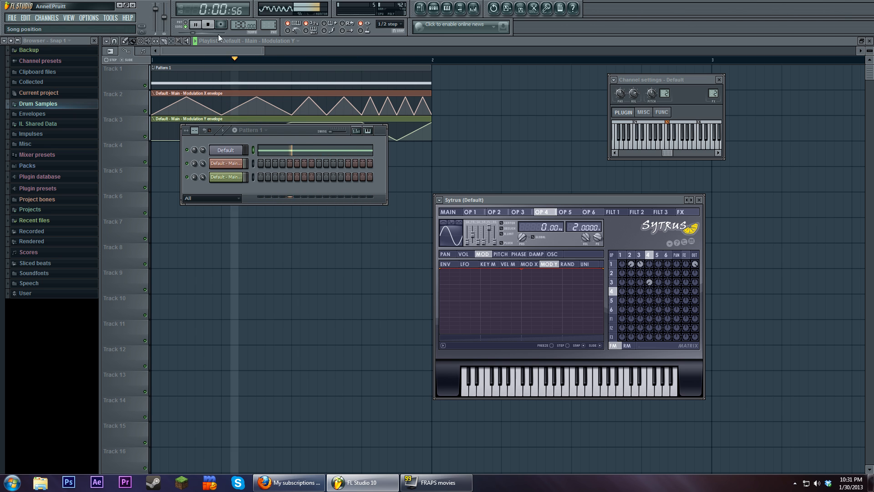
{"action": "left_click", "coordinate": [208, 25]}
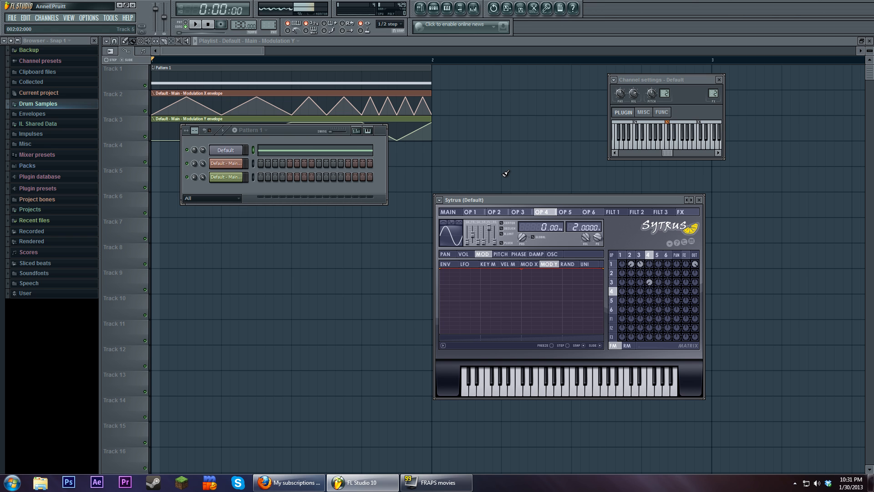
Move the step sequencer clear of the Modulation Y clip and nudge the Sytrus window upward
{"action": "left_click_drag", "start_coordinate": [305, 132], "coordinate": [348, 179]}
{"action": "left_click_drag", "start_coordinate": [345, 178], "coordinate": [346, 176]}
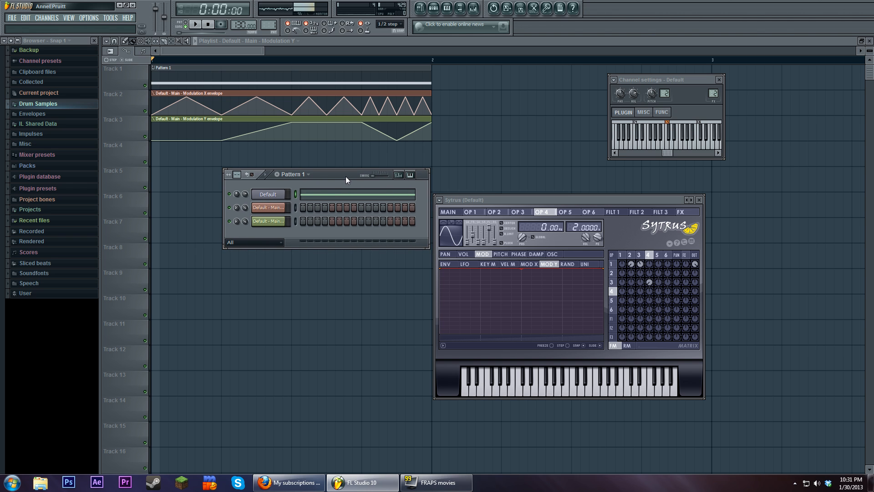
{"action": "left_click_drag", "start_coordinate": [547, 200], "coordinate": [547, 199]}
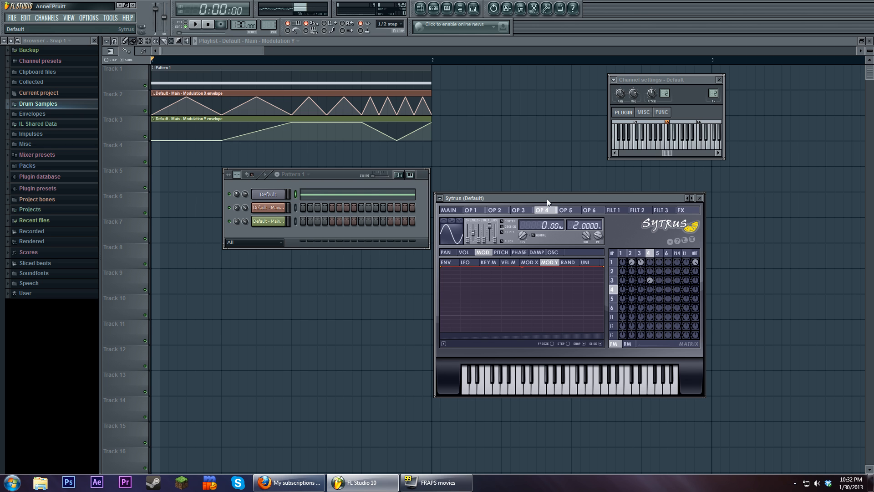
Open the mixer from the channel's target track, select the Master track and show its Edison recorder
{"action": "double_click", "coordinate": [713, 93]}
{"action": "left_click", "coordinate": [187, 123]}
{"action": "left_click", "coordinate": [729, 178]}
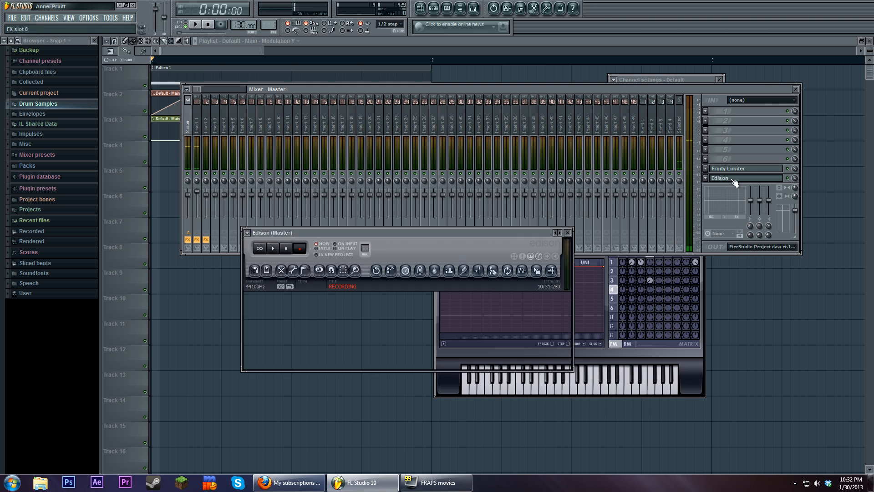
{"action": "left_click", "coordinate": [730, 178]}
{"action": "left_click", "coordinate": [730, 178]}
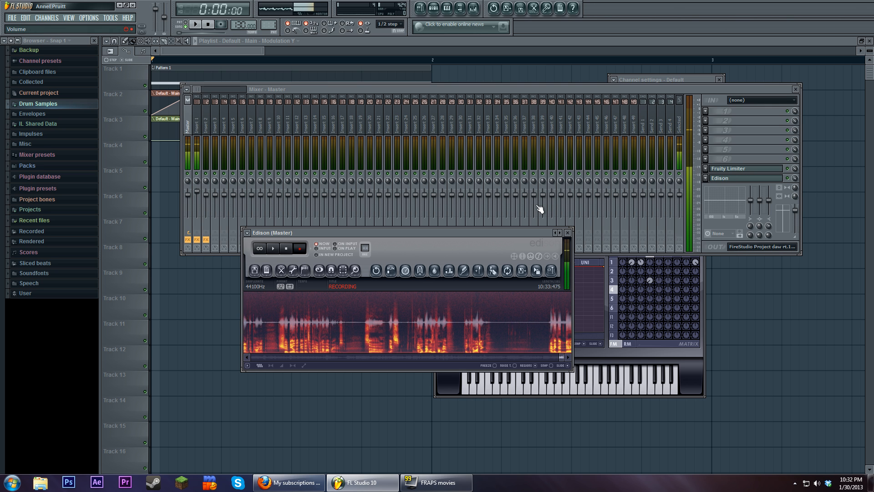